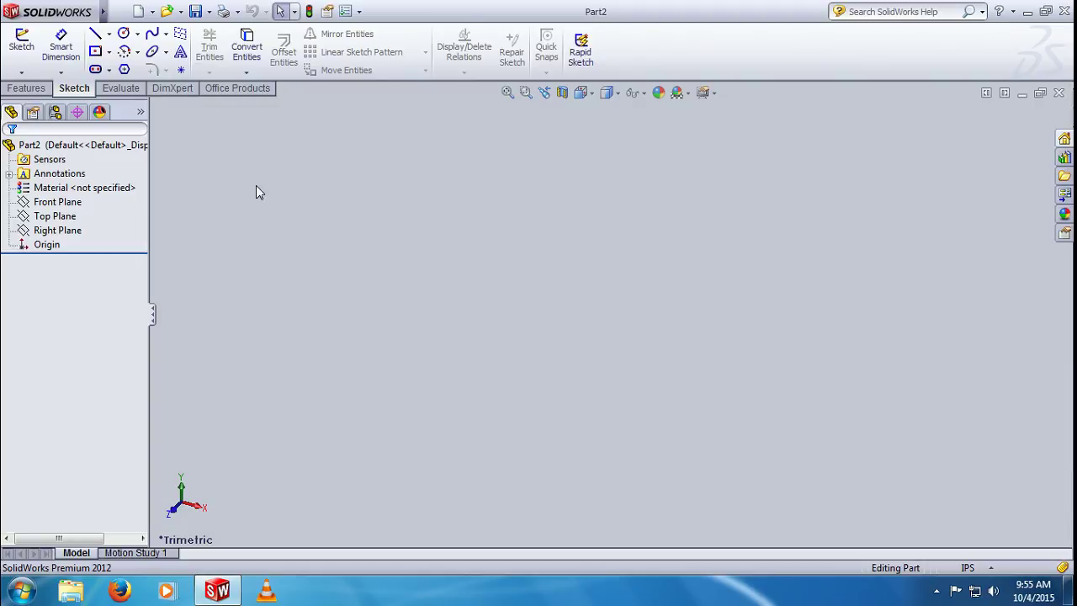
# Draw a centre rectangle around the origin on the Front Plane, then exit Sketch1.
pyautogui.click(97, 52)
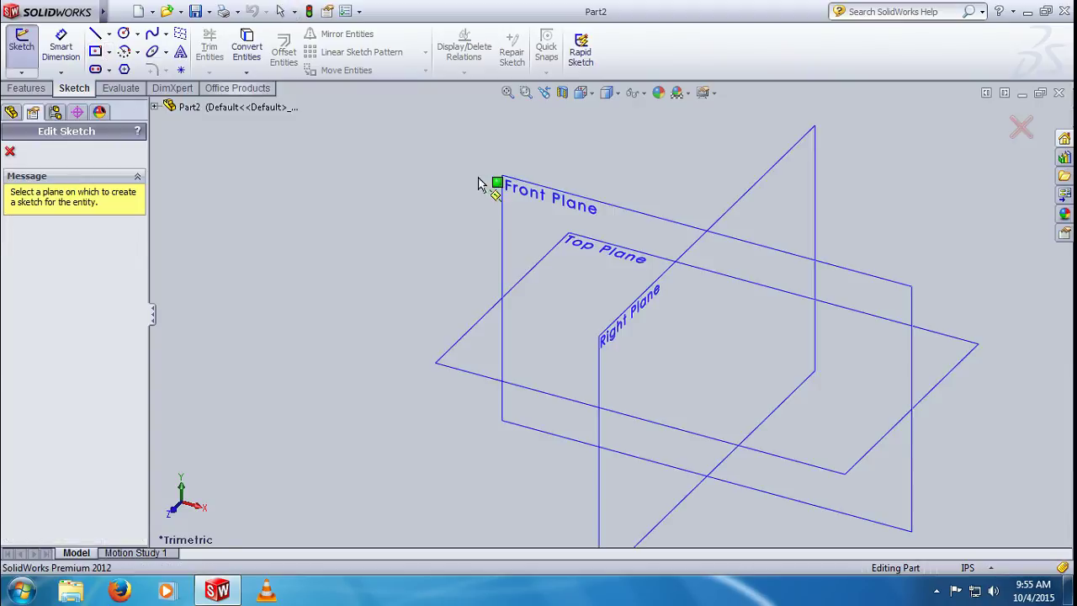
pyautogui.click(548, 204)
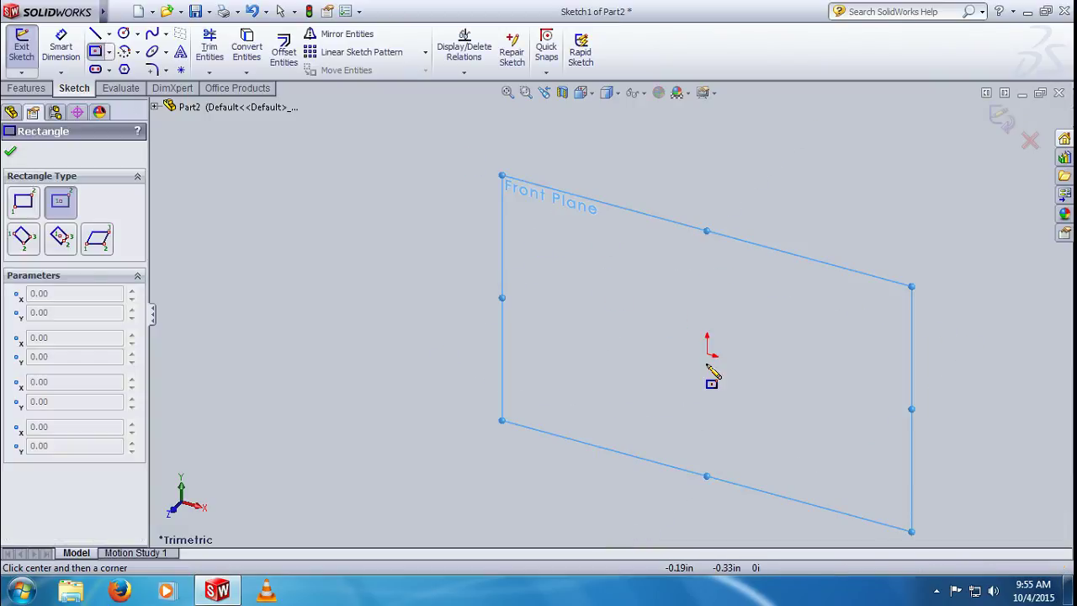
pyautogui.click(706, 353)
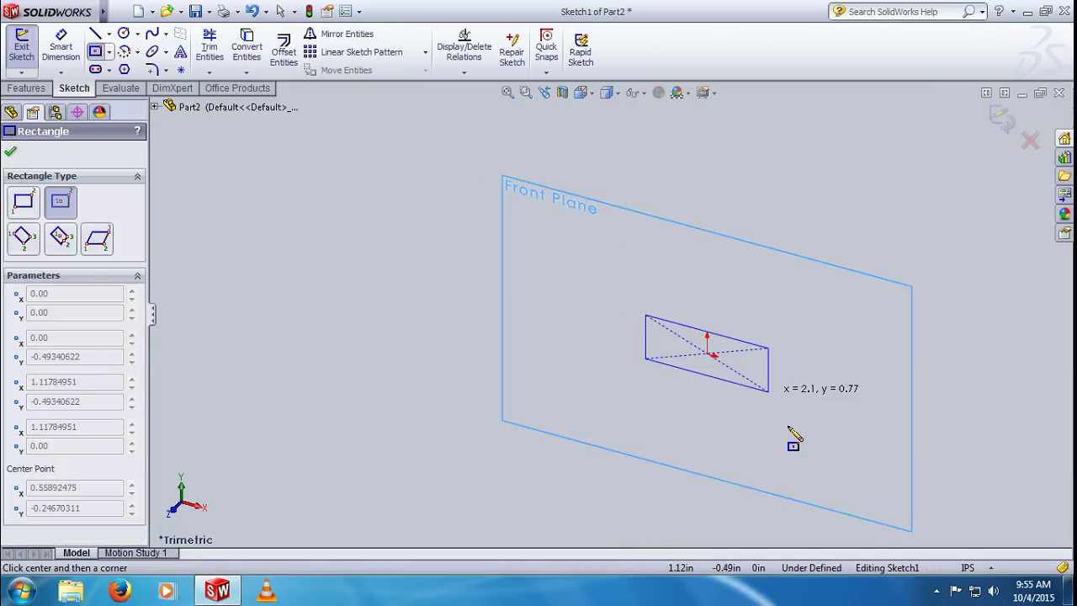
pyautogui.click(803, 467)
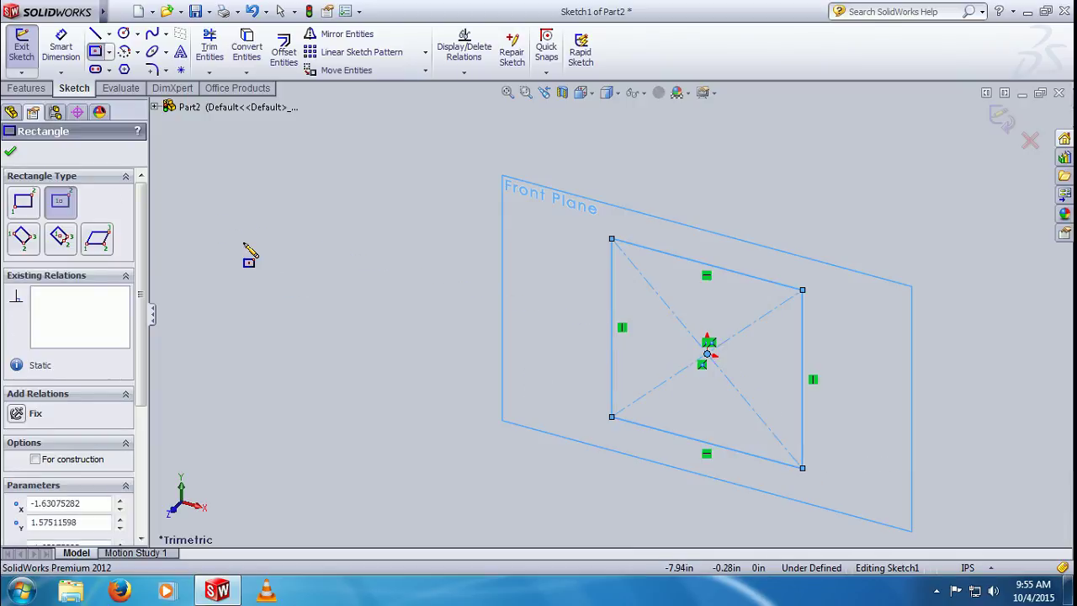
pyautogui.click(1014, 120)
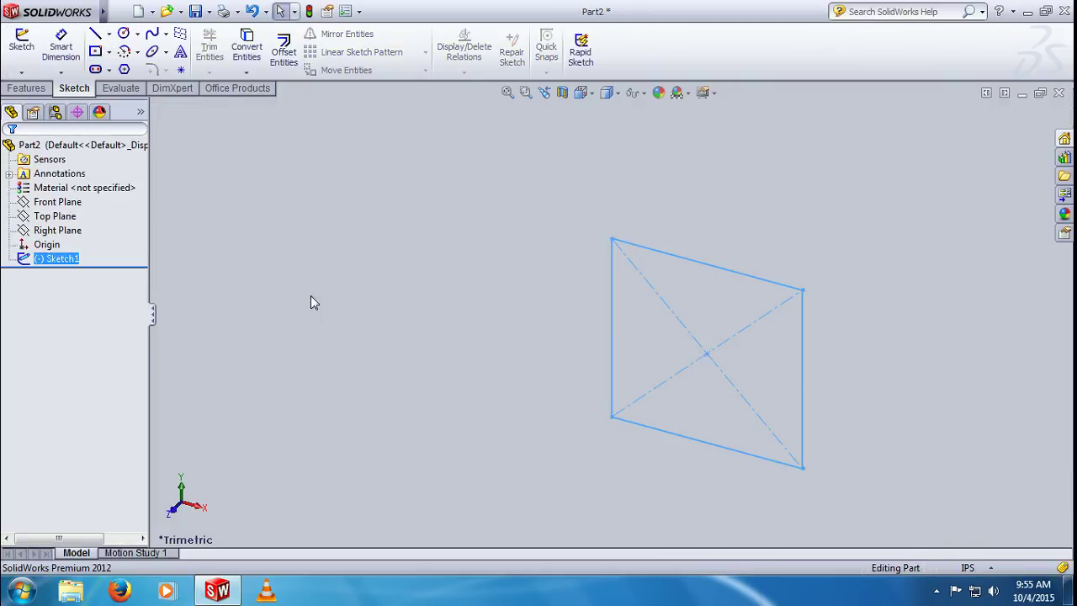
# View Sketch1 Normal To, zoom out, and bring up the rectangle type list.
pyautogui.press('space')
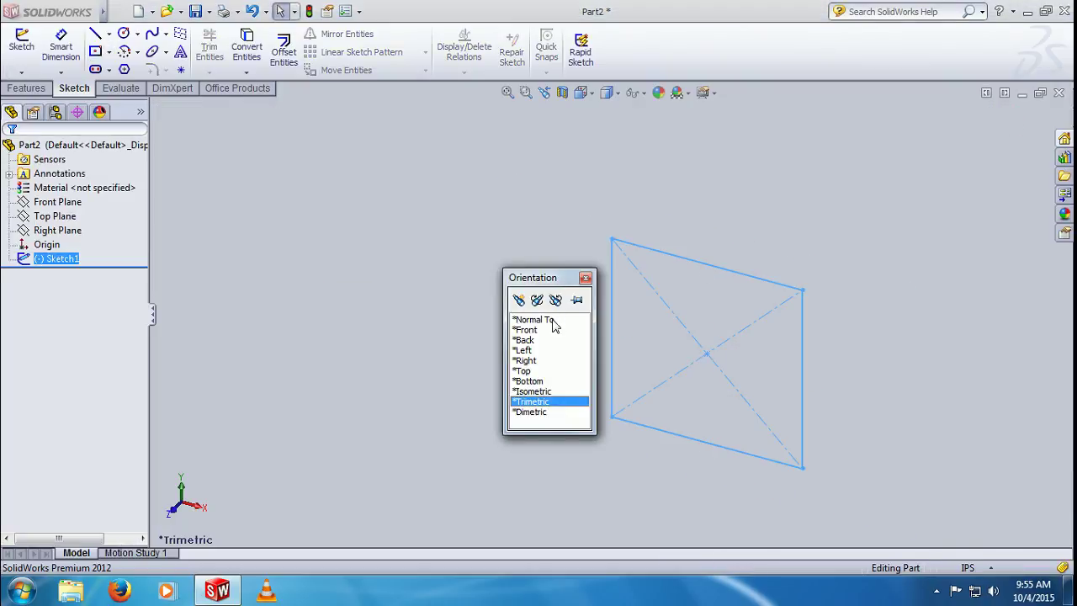
pyautogui.click(552, 321)
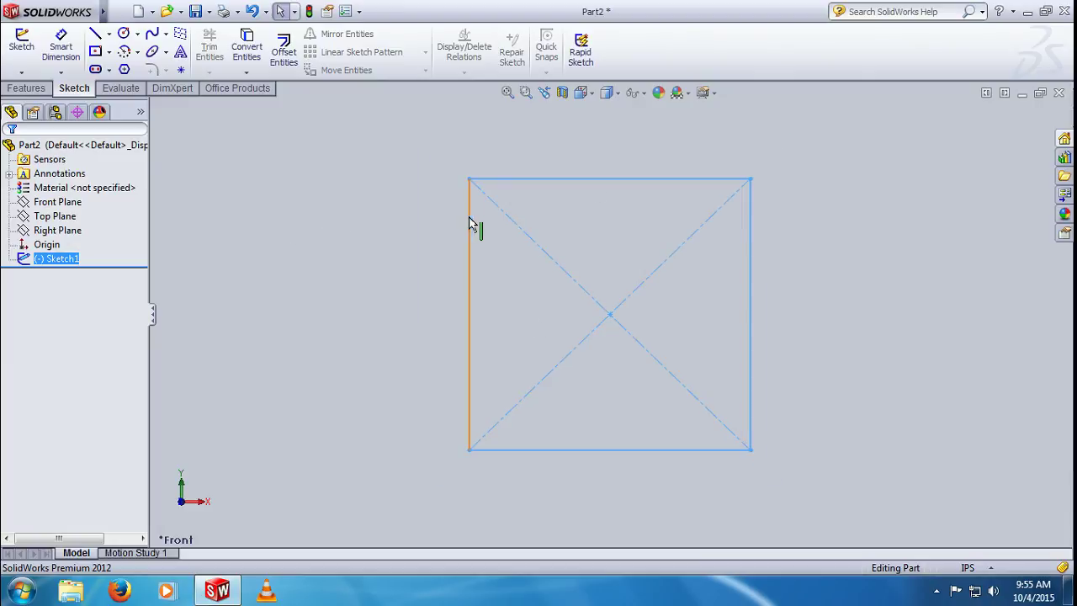
pyautogui.moveTo(471, 225); pyautogui.dragTo(538, 252, button='middle')
pyautogui.moveTo(610, 314); pyautogui.dragTo(610, 314, button='middle')
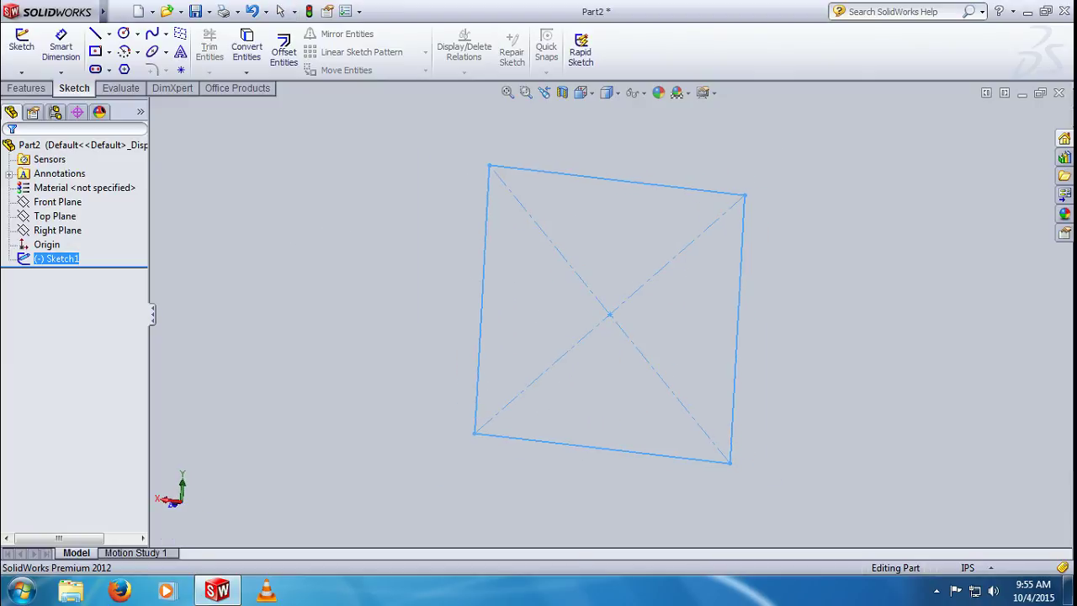
pyautogui.press('z')
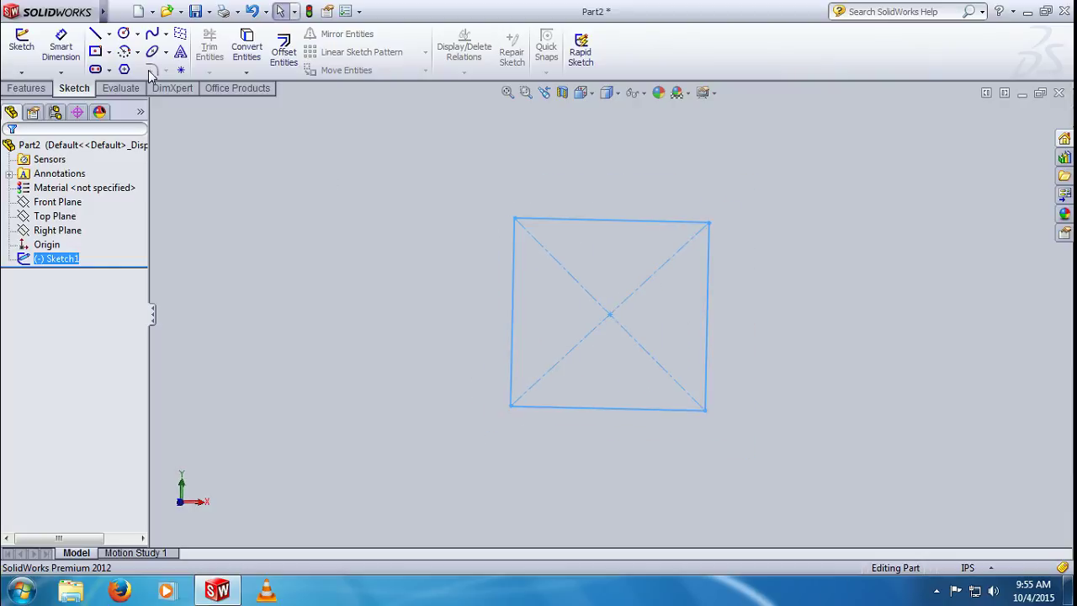
pyautogui.click(109, 52)
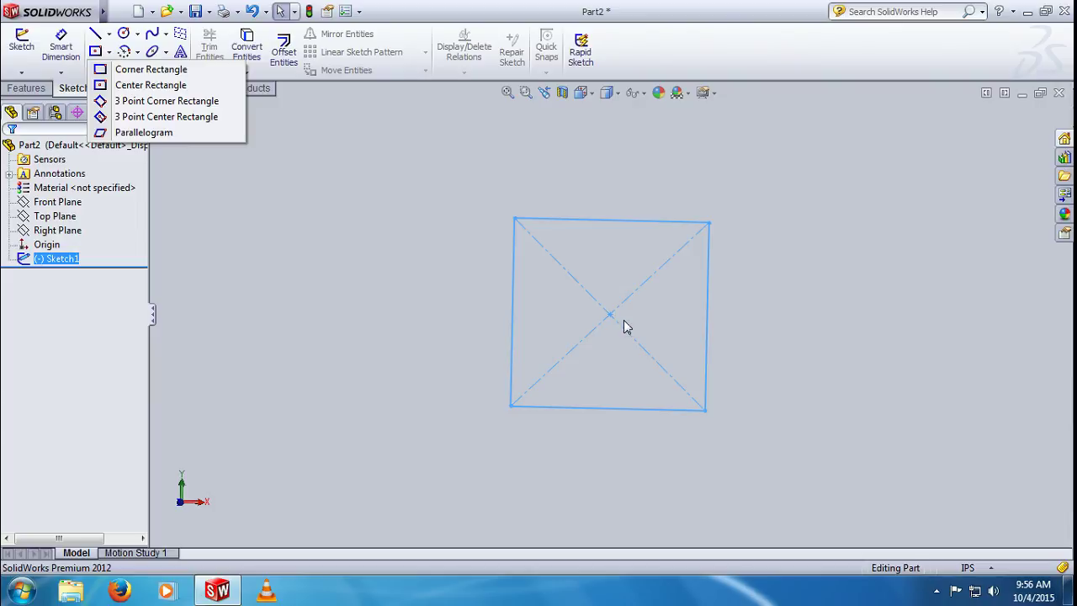
# Draw a corner rectangle to the left of the square centre rectangle.
pyautogui.click(157, 72)
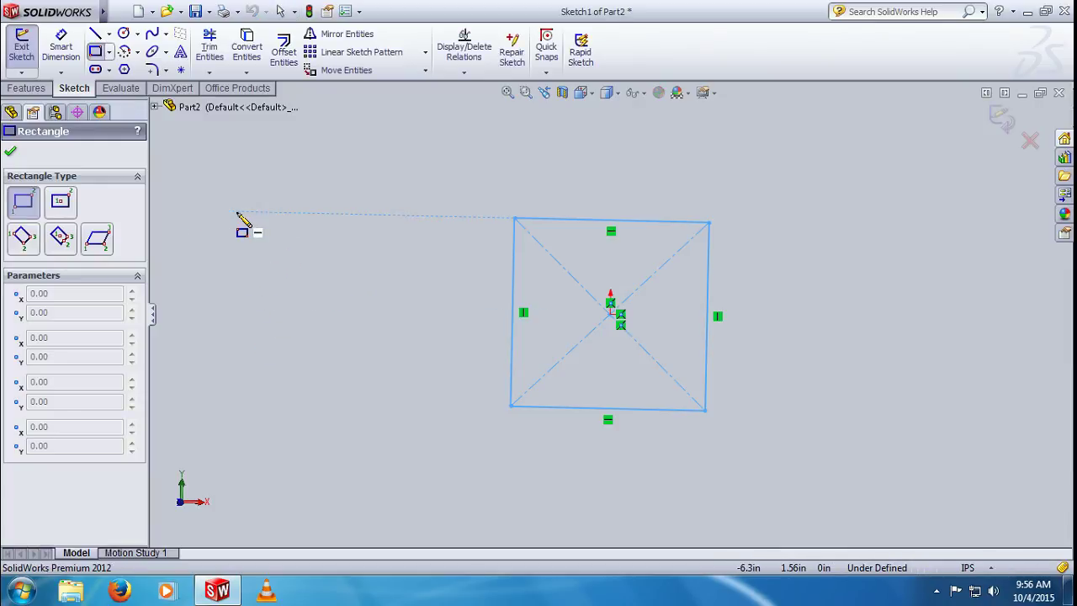
pyautogui.click(236, 213)
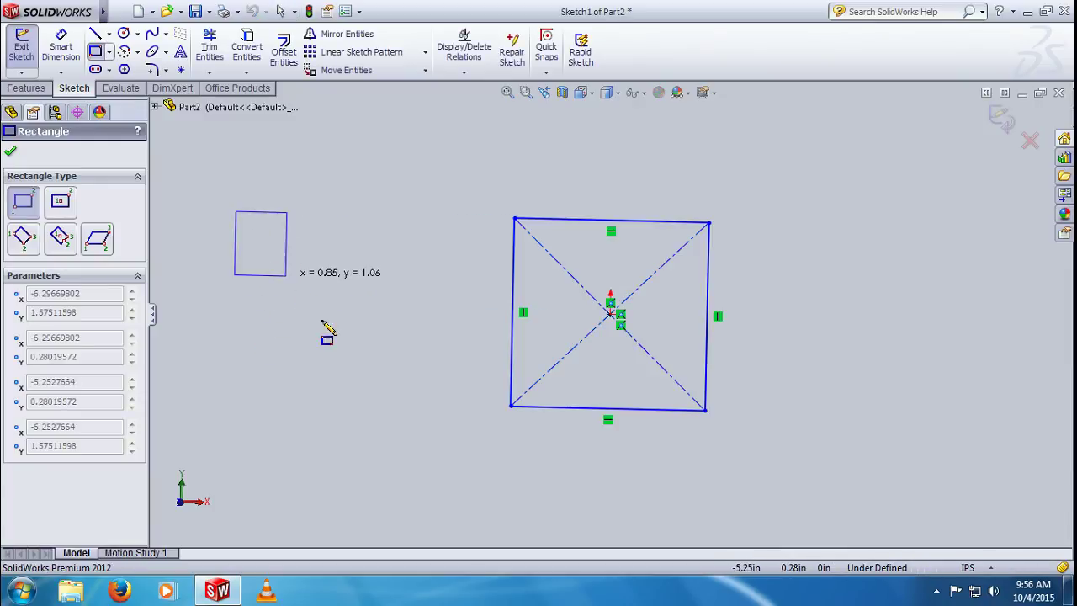
pyautogui.click(437, 404)
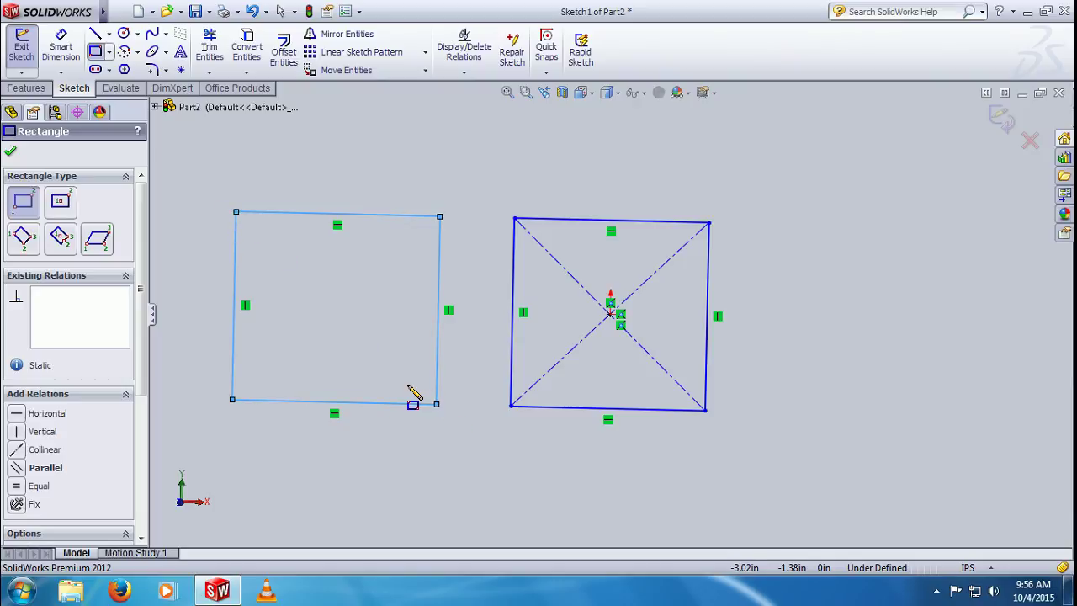
pyautogui.press('z')
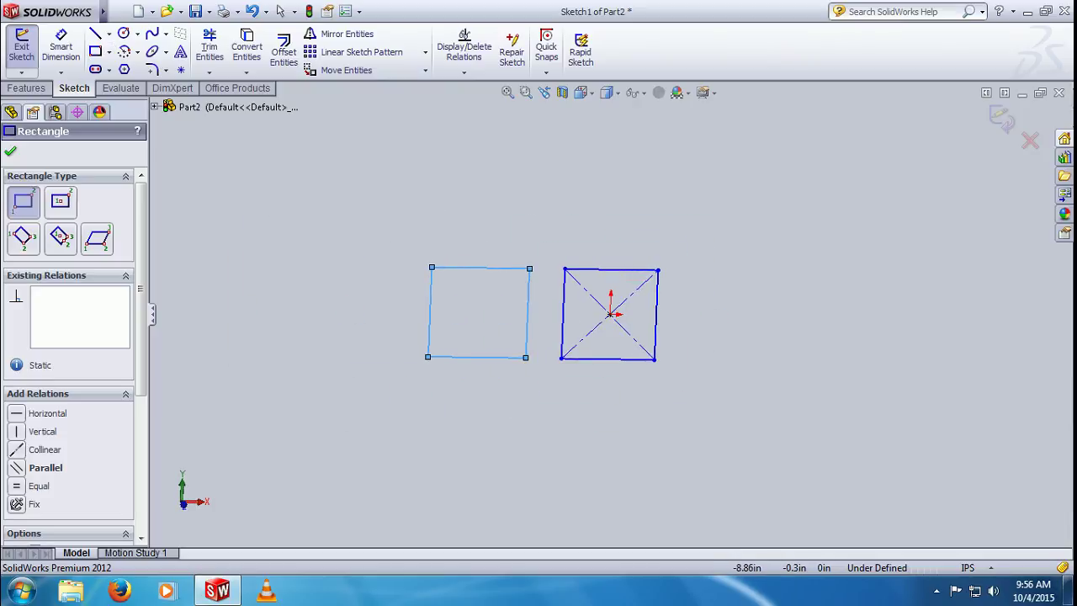
pyautogui.click(108, 51)
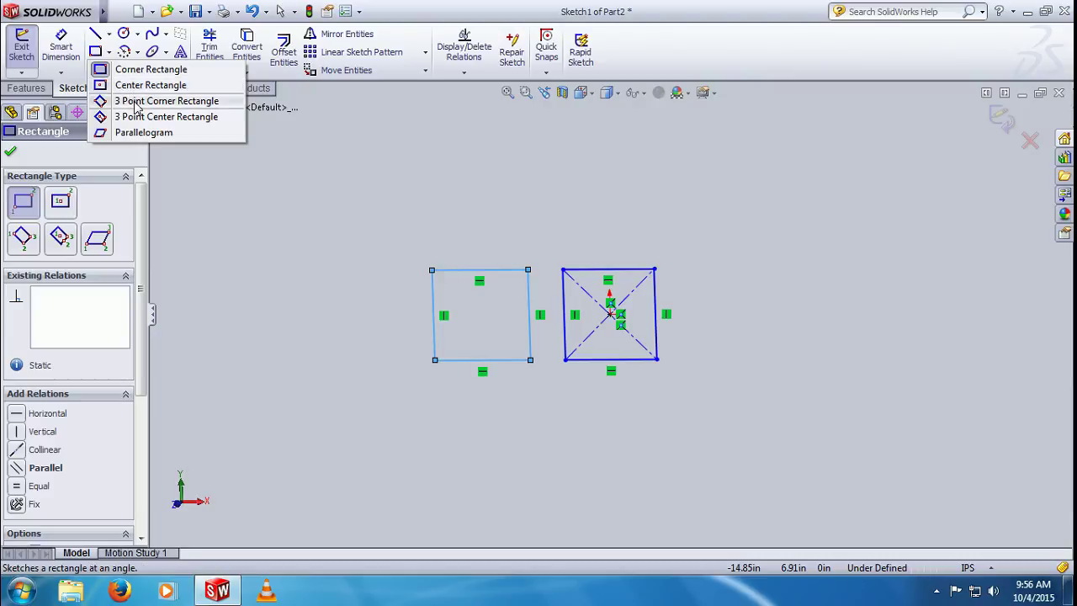
# Draw an angled 3 Point Corner rectangle left of the existing rectangles.
pyautogui.click(136, 101)
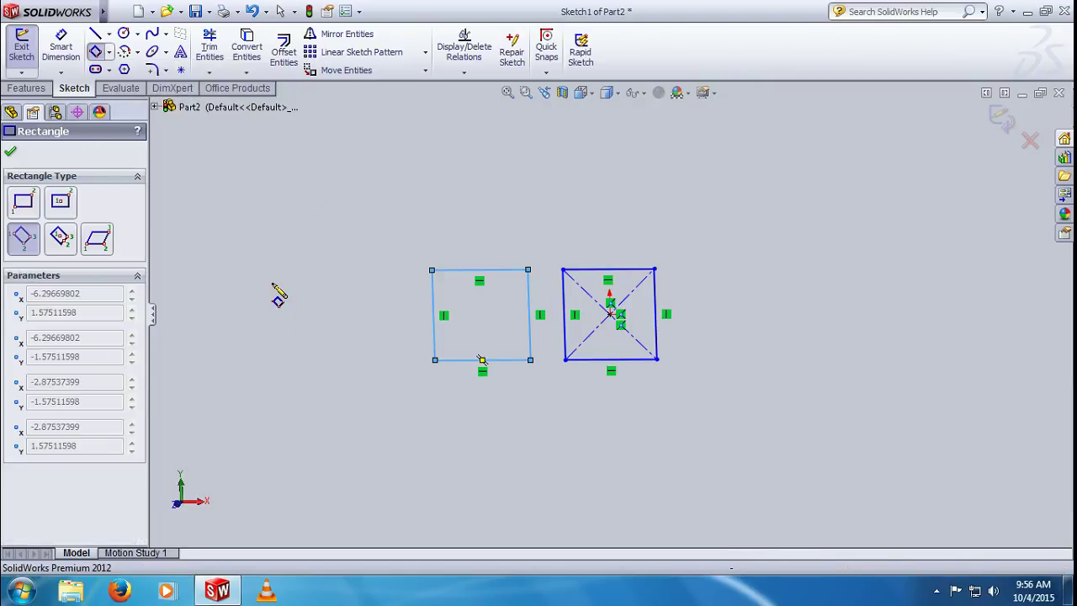
pyautogui.click(254, 271)
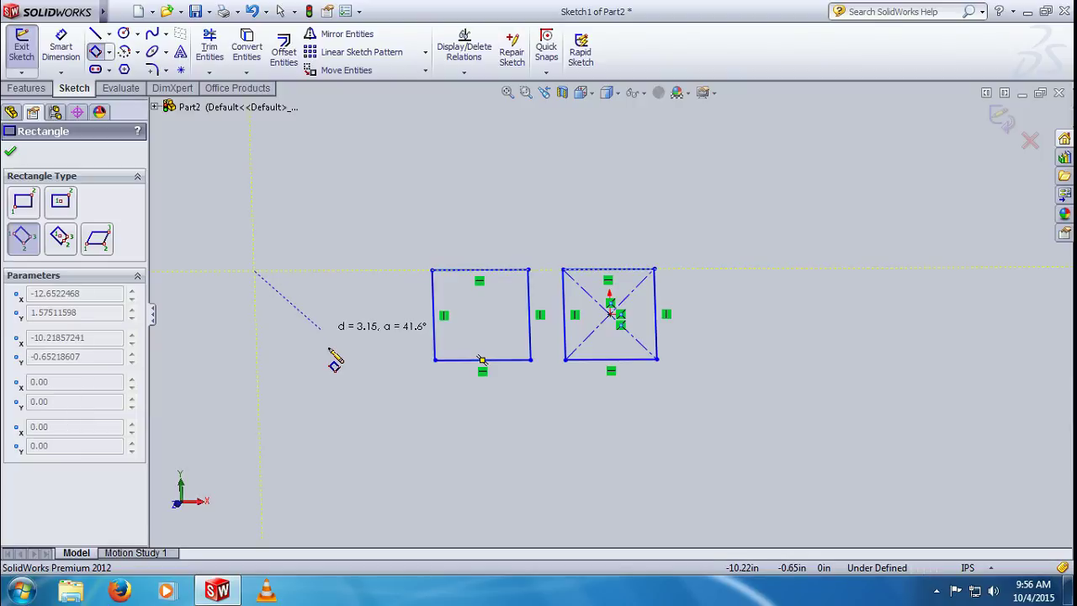
pyautogui.click(258, 363)
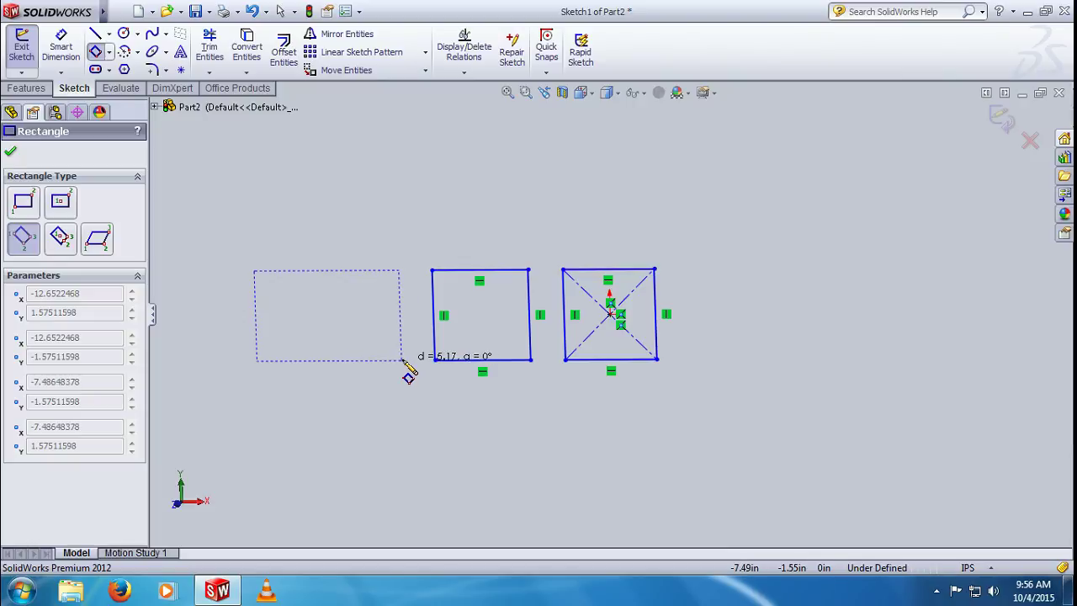
pyautogui.click(402, 360)
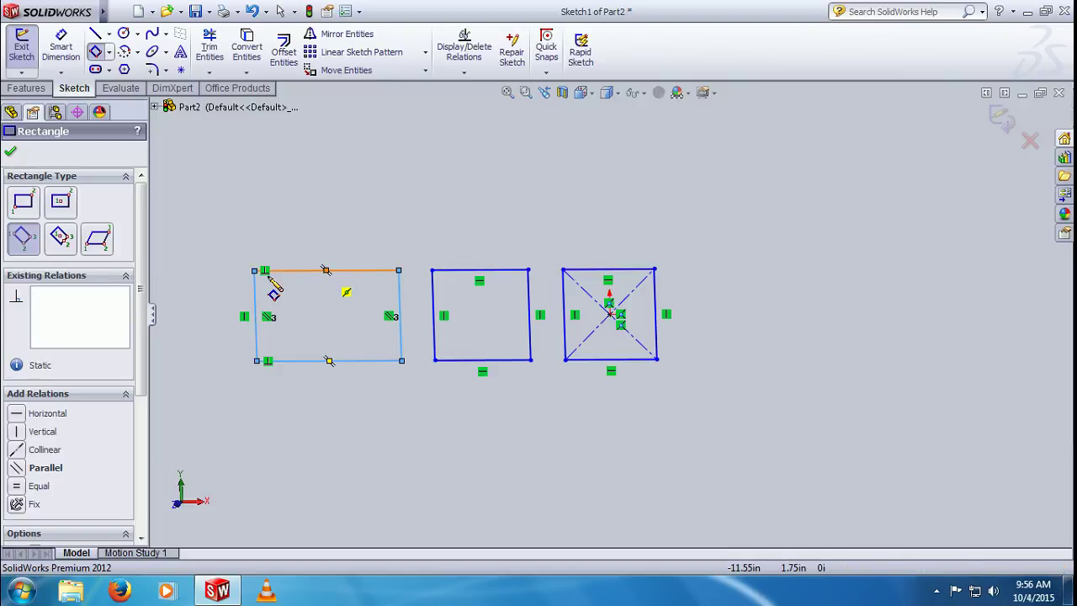
pyautogui.moveTo(328, 361)
pyautogui.mouseDown()
pyautogui.moveTo(393, 361)
pyautogui.moveTo(353, 300)
pyautogui.mouseUp()
pyautogui.scroll(3, 354, 302)
pyautogui.scroll(-4, 356, 306)
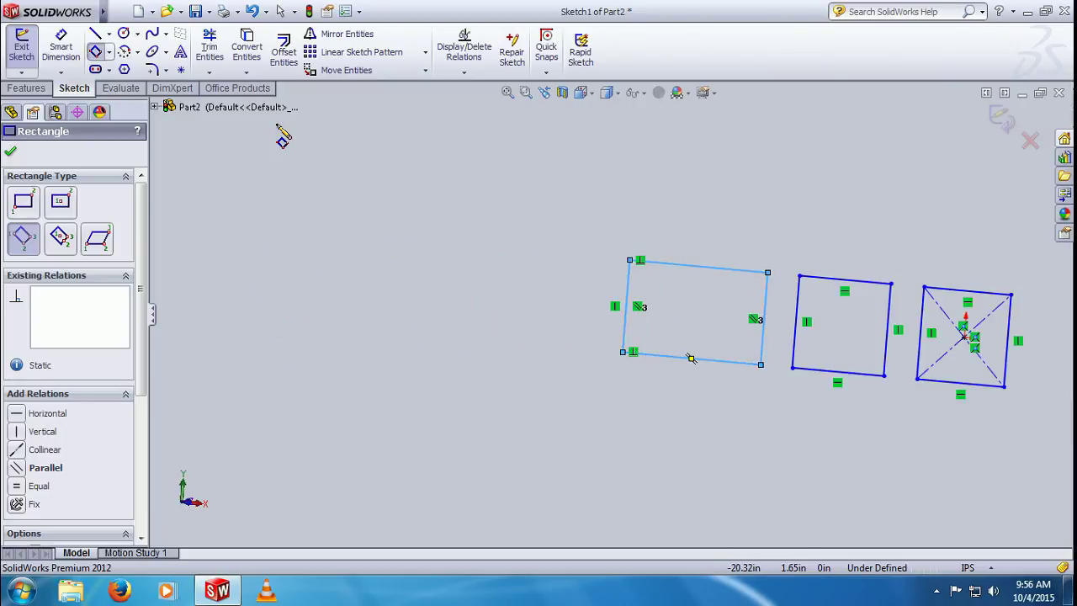
pyautogui.click(109, 54)
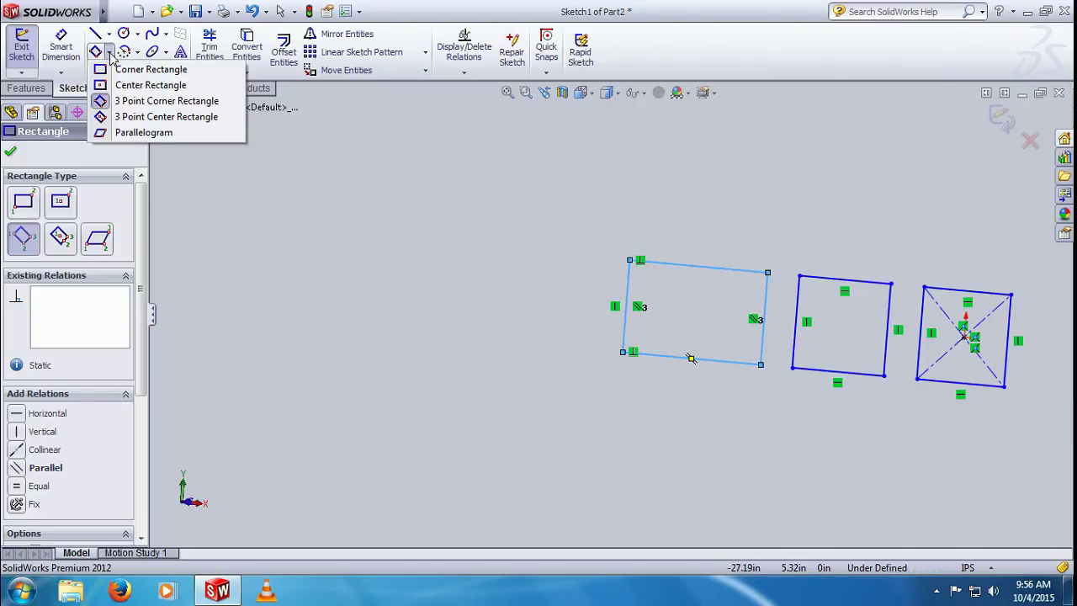
# Draw a tilted 3 Point Center rectangle with construction diagonals, upper left of the others.
pyautogui.click(136, 120)
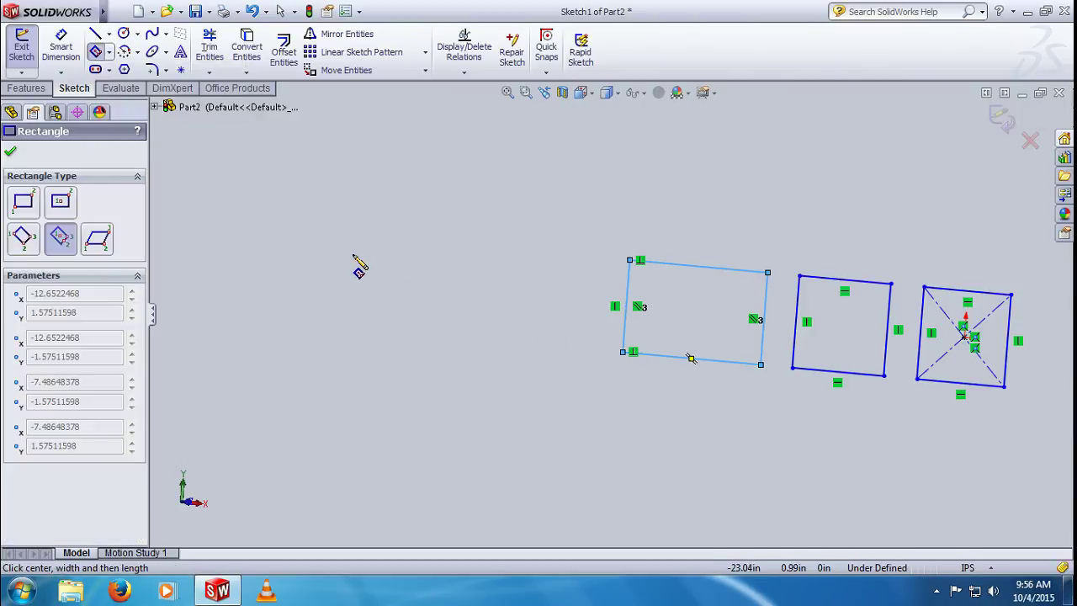
pyautogui.click(415, 242)
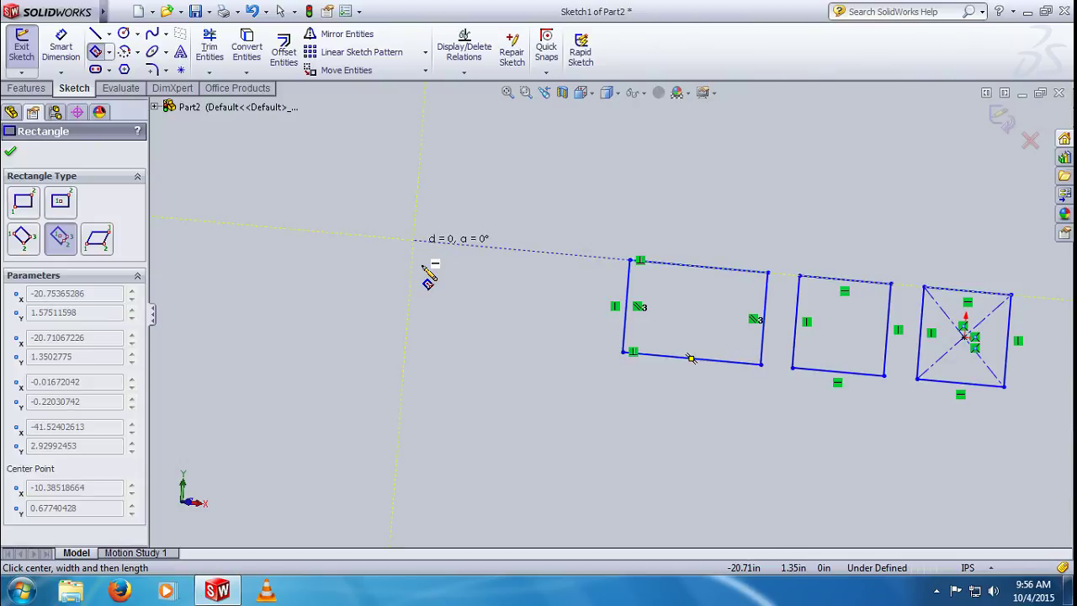
pyautogui.click(407, 332)
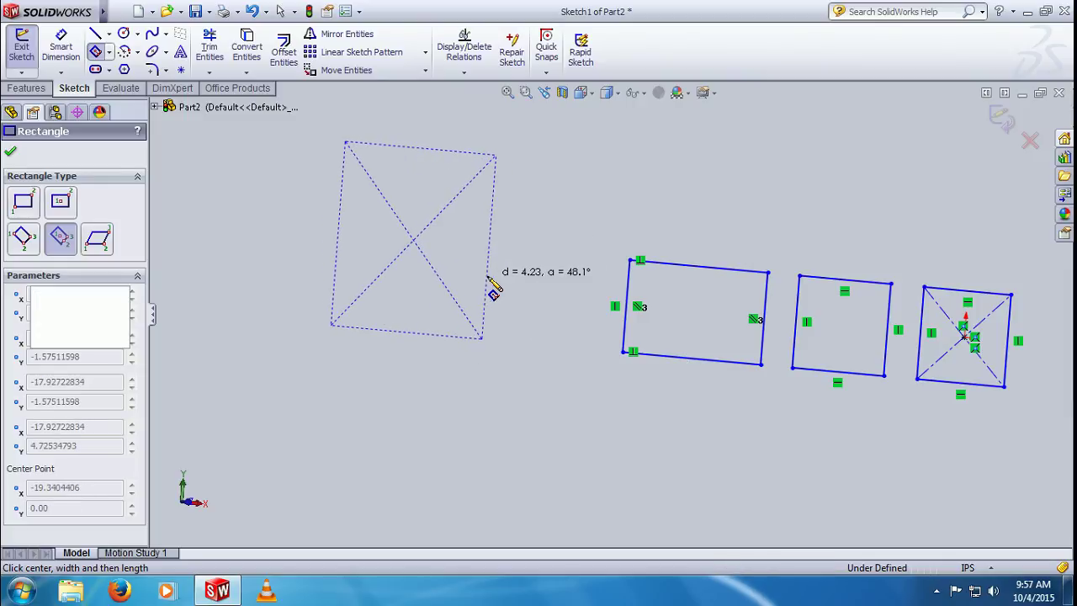
pyautogui.click(487, 280)
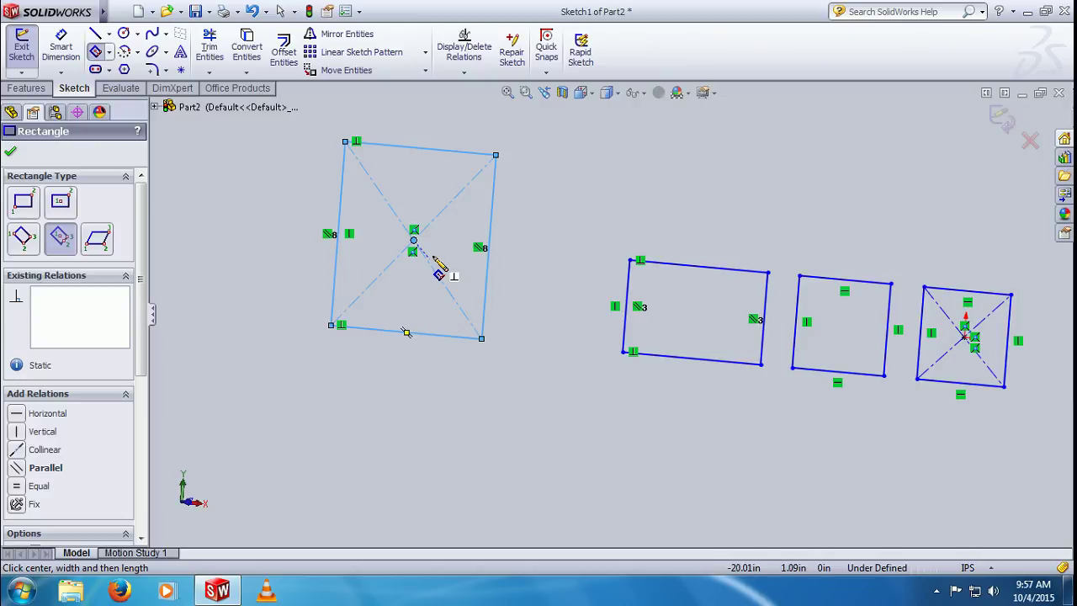
pyautogui.click(109, 53)
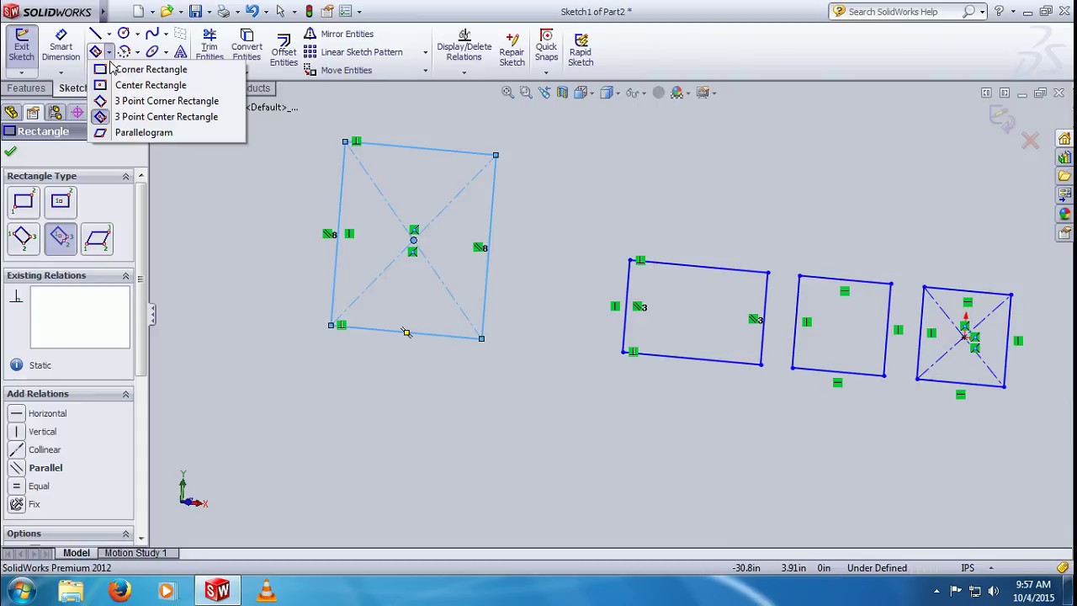
# Draw a parallelogram at the far left of the sketch in a face-on view.
pyautogui.click(139, 135)
pyautogui.moveTo(252, 204)
pyautogui.mouseDown(button='middle')
pyautogui.moveTo(281, 236)
pyautogui.moveTo(728, 409)
pyautogui.moveTo(784, 412)
pyautogui.mouseUp(button='middle')
pyautogui.hotkey('ctrl', '8')
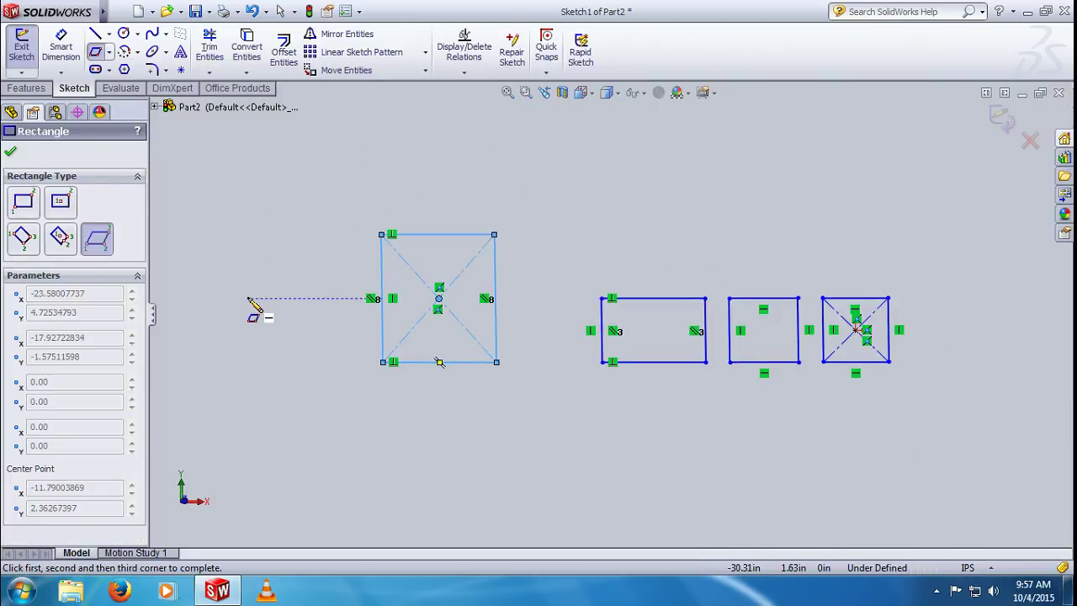
pyautogui.click(248, 299)
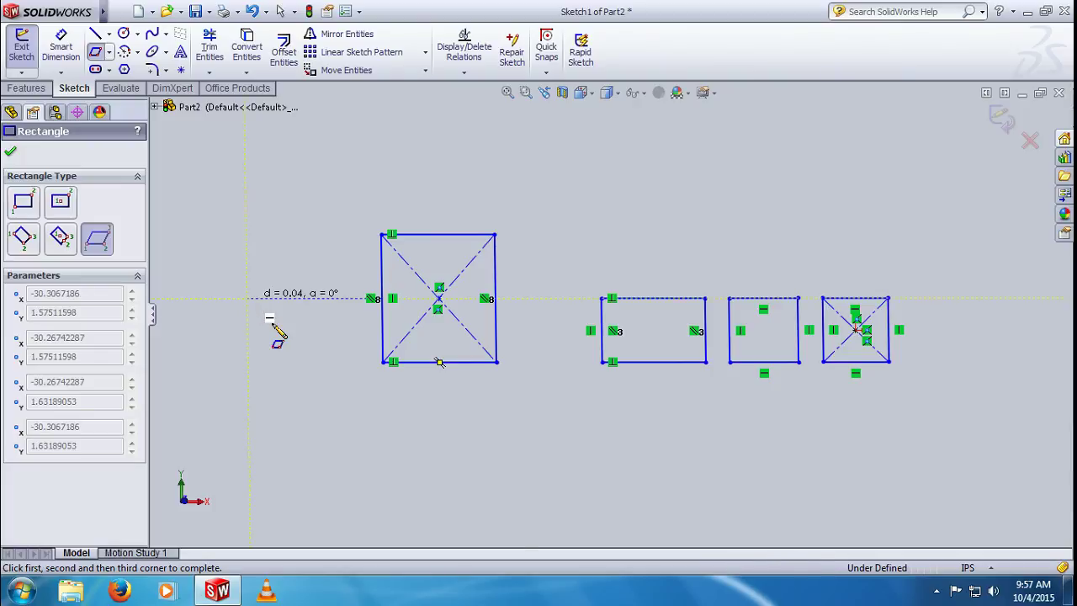
pyautogui.click(326, 384)
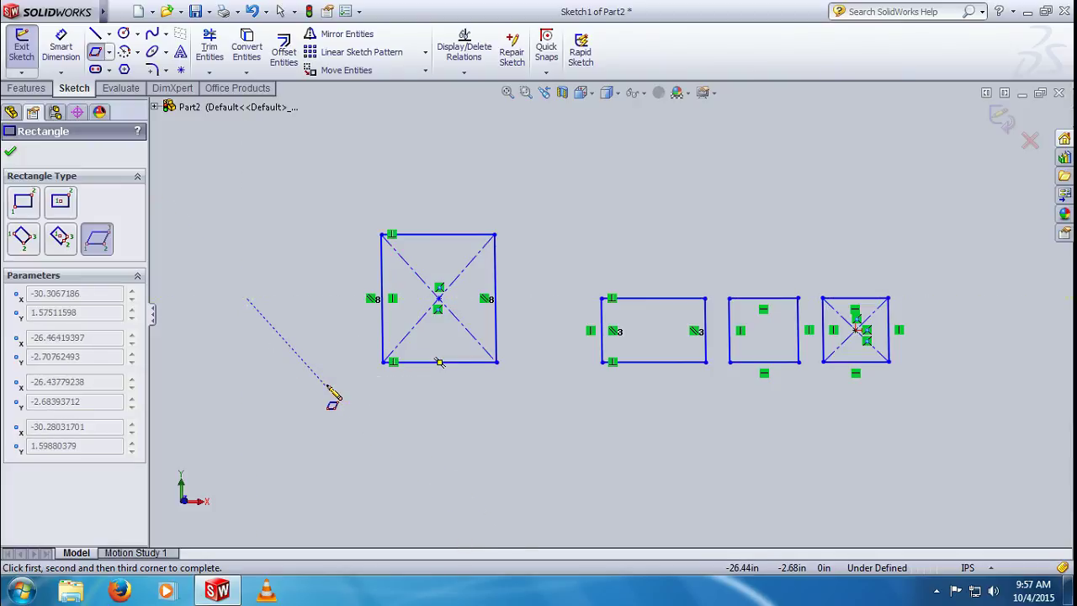
pyautogui.click(376, 289)
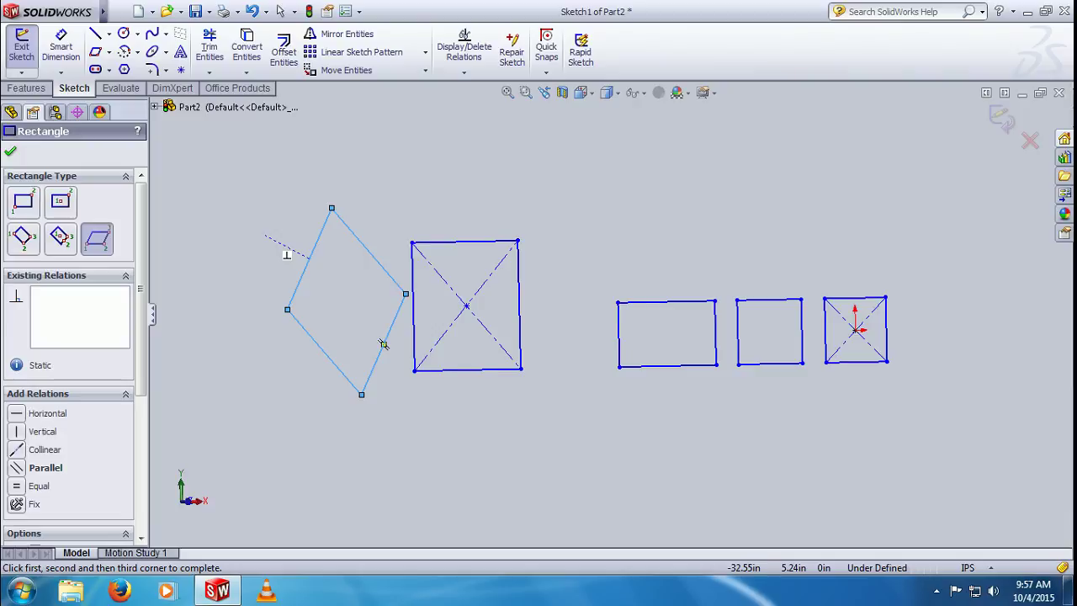
pyautogui.scroll(-2, 306, 305)
pyautogui.scroll(2, 384, 295)
pyautogui.scroll(-2, 347, 342)
pyautogui.scroll(3, 347, 342)
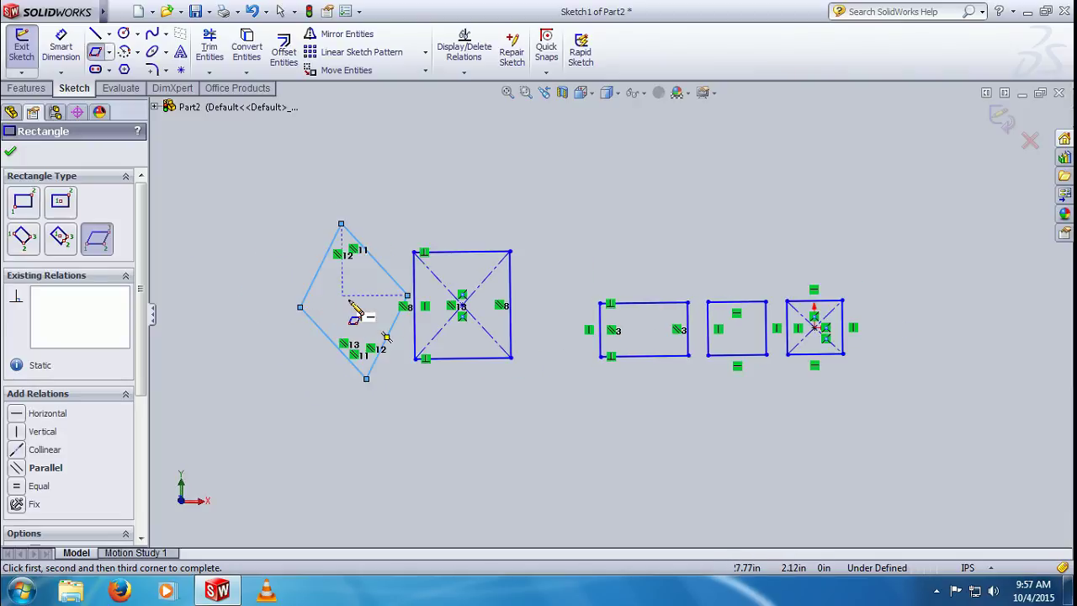
# Draw a second parallelogram starting from the first parallelogram's corner.
pyautogui.click(366, 378)
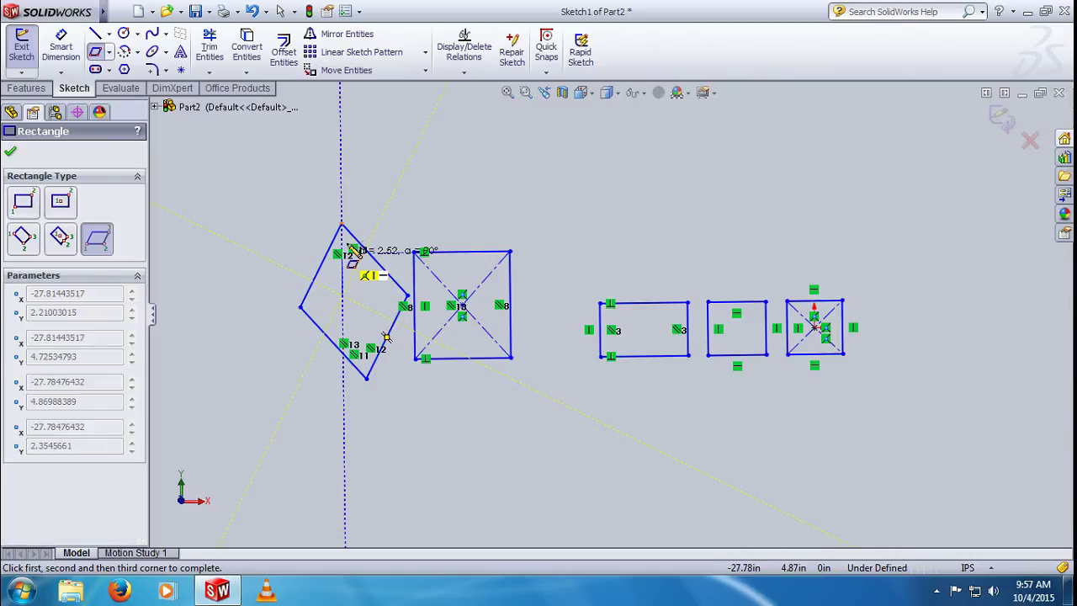
pyautogui.click(407, 297)
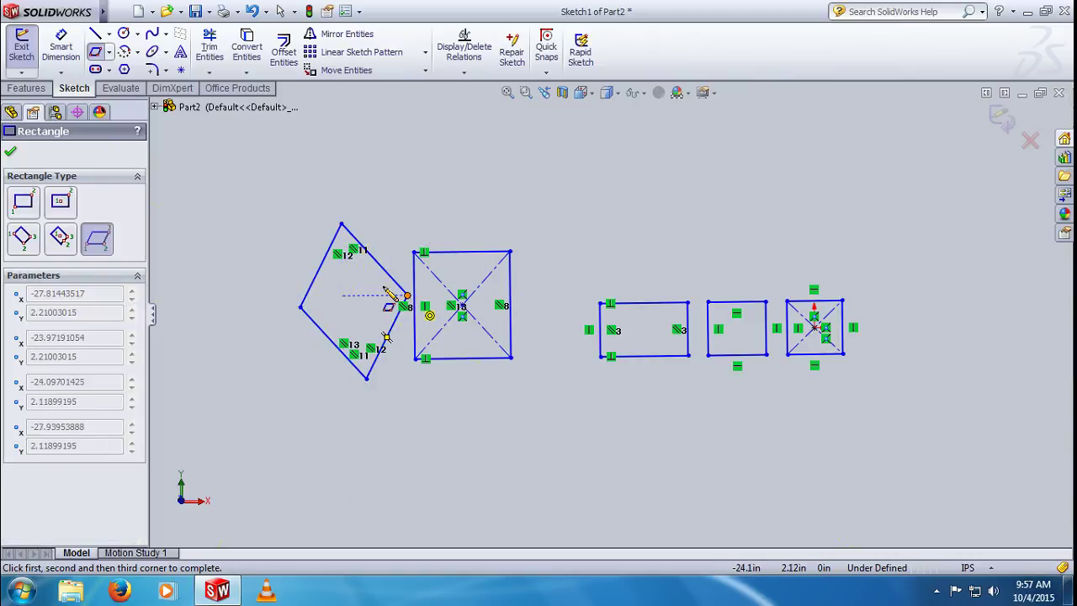
pyautogui.click(340, 225)
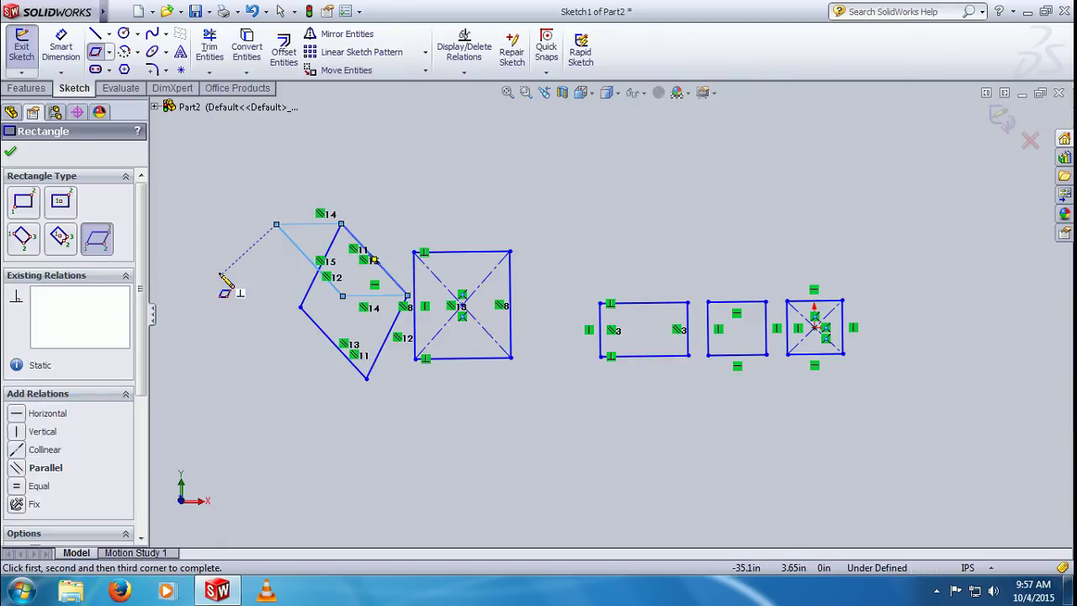
pyautogui.moveTo(235, 294)
pyautogui.mouseDown(button='middle')
pyautogui.moveTo(349, 420)
pyautogui.moveTo(685, 407)
pyautogui.moveTo(397, 409)
pyautogui.moveTo(267, 390)
pyautogui.moveTo(240, 358)
pyautogui.moveTo(307, 340)
pyautogui.mouseUp(button='middle')
pyautogui.press('z')
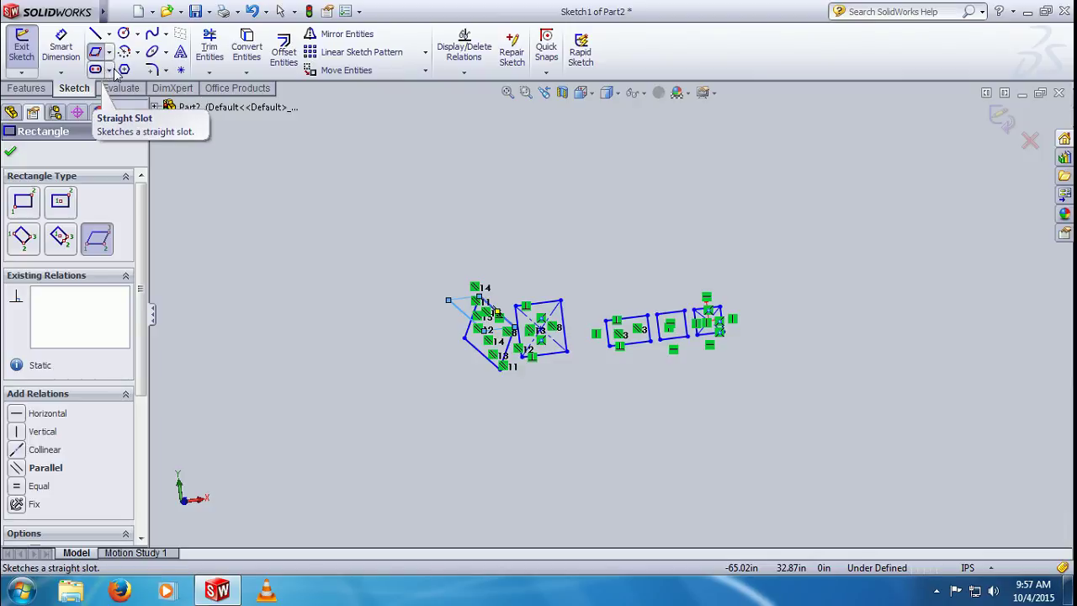
# Draw a straight slot about 23.91 in long and 6.12 in wide below the rectangles.
pyautogui.click(113, 71)
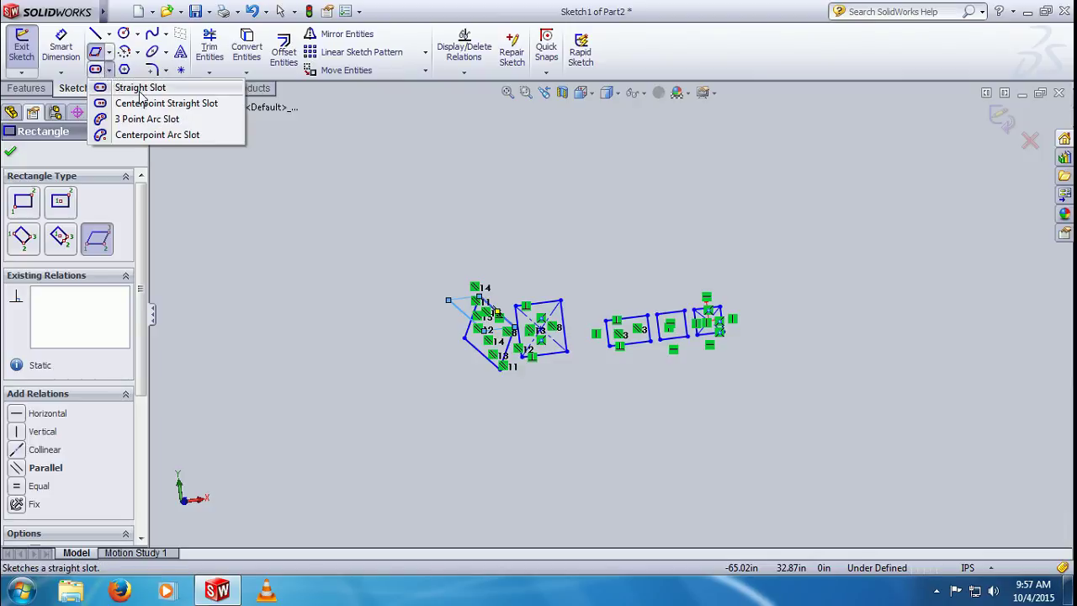
pyautogui.click(140, 90)
pyautogui.click(320, 430)
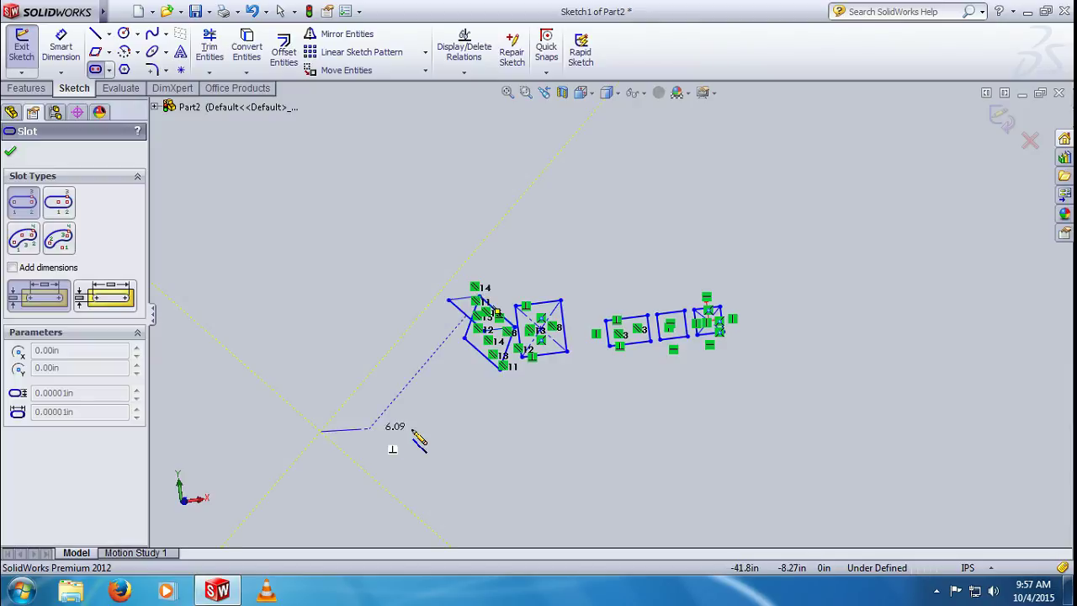
pyautogui.click(513, 438)
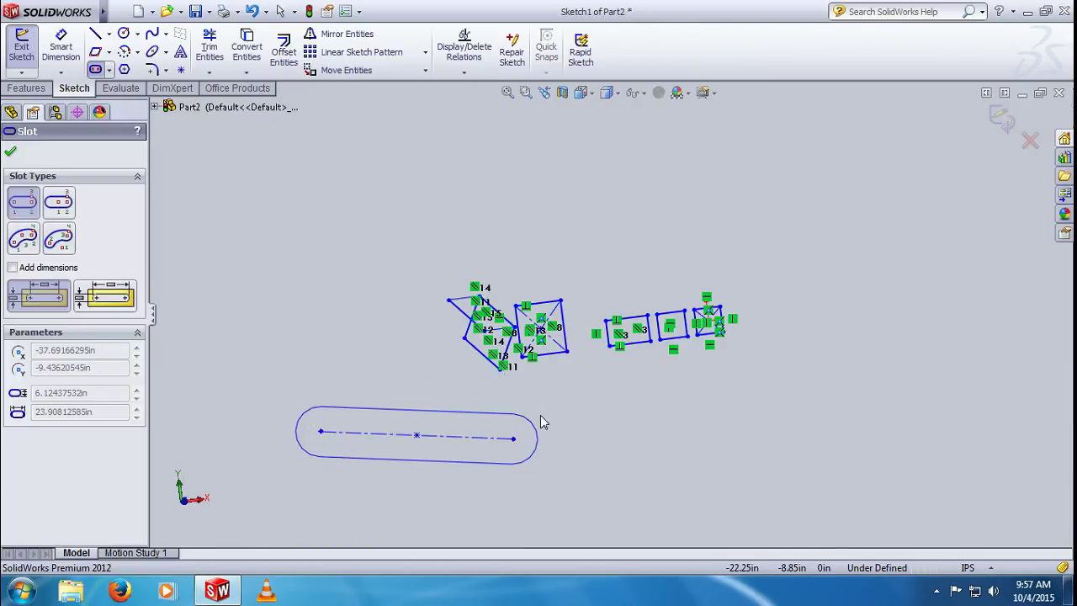
pyautogui.click(542, 422)
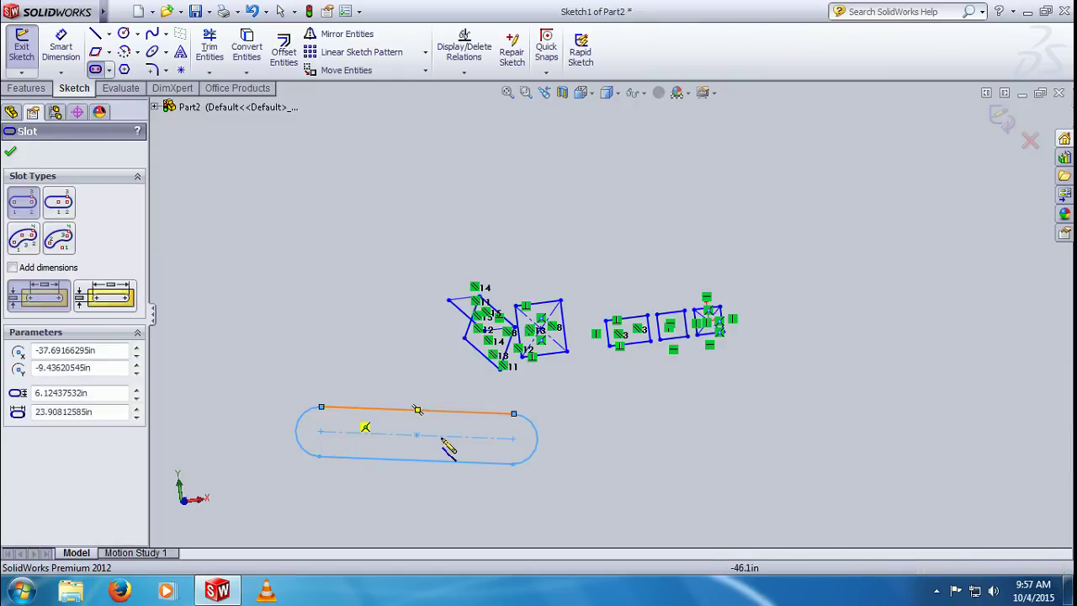
# Draw a centerpoint straight slot, 28.04 in long and 8.93 in wide, below the first slot.
pyautogui.click(110, 73)
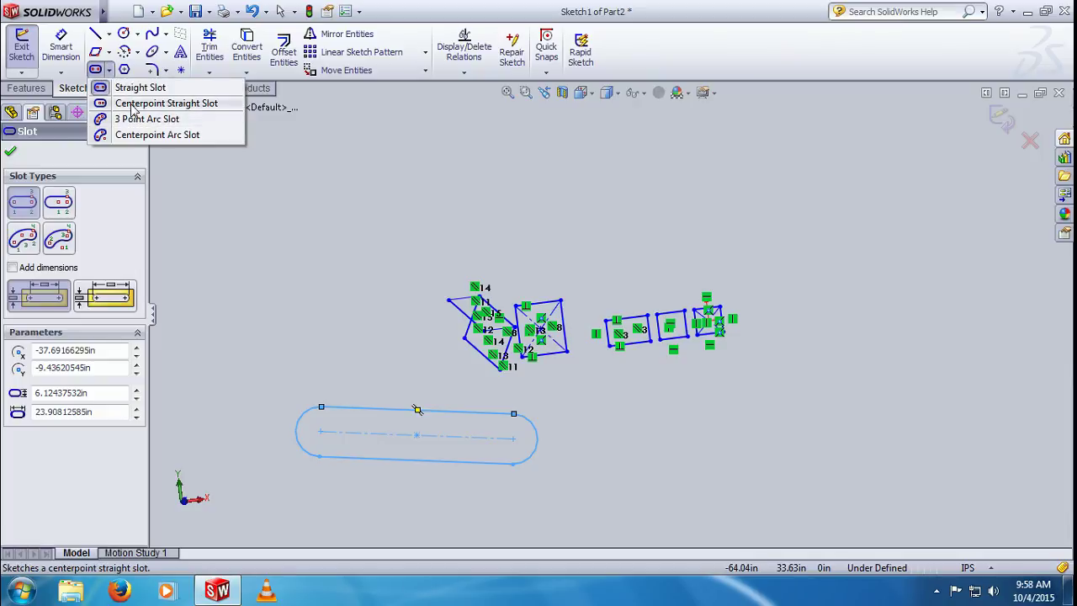
pyautogui.click(132, 103)
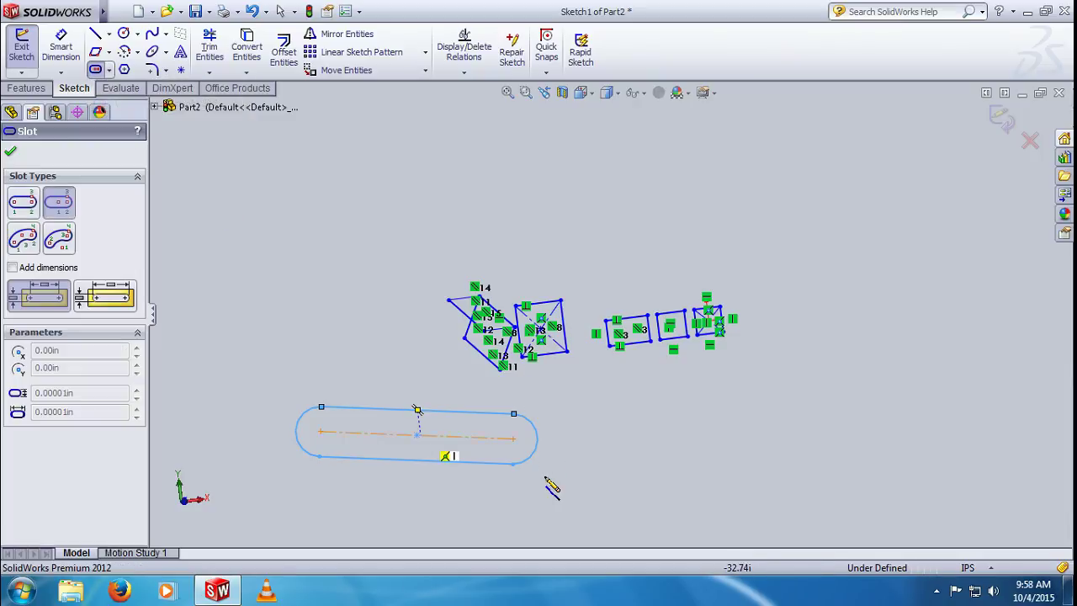
pyautogui.scroll(-2, 555, 471)
pyautogui.scroll(2, 580, 446)
pyautogui.scroll(2, 585, 443)
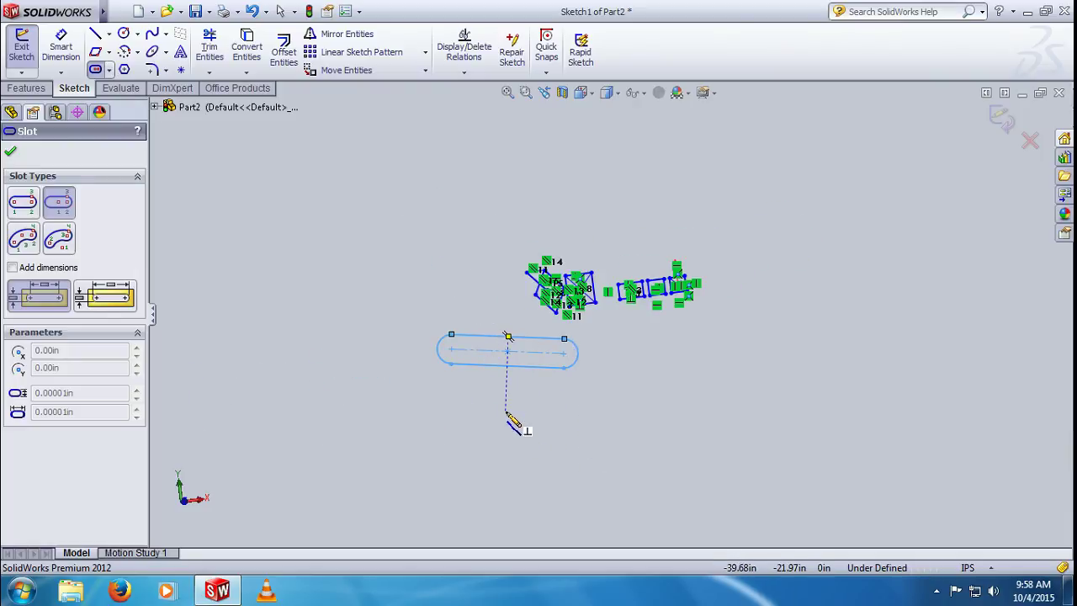
pyautogui.click(505, 411)
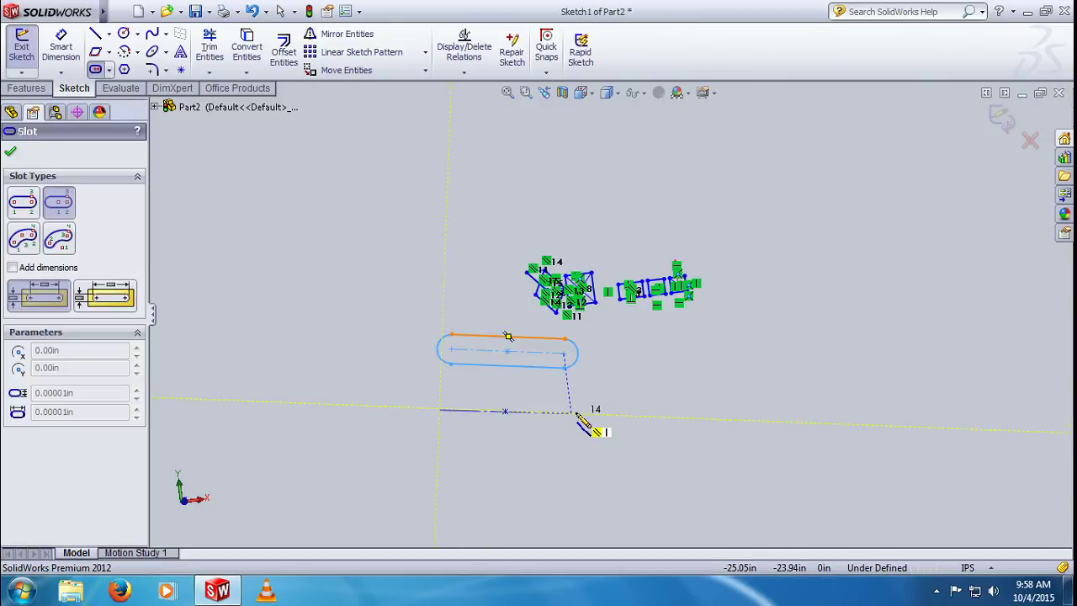
pyautogui.click(575, 412)
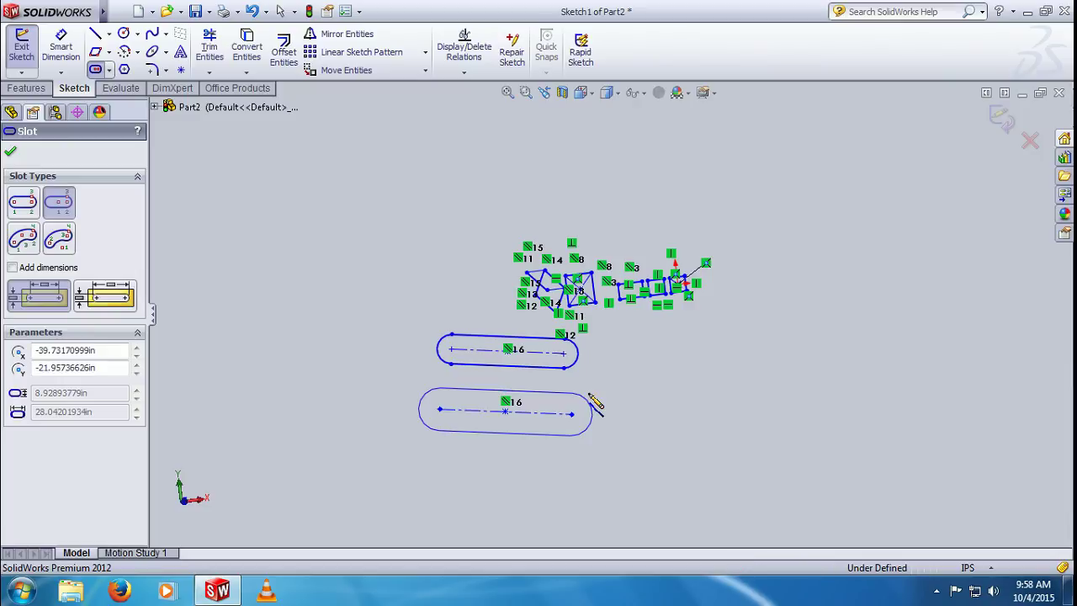
pyautogui.click(590, 402)
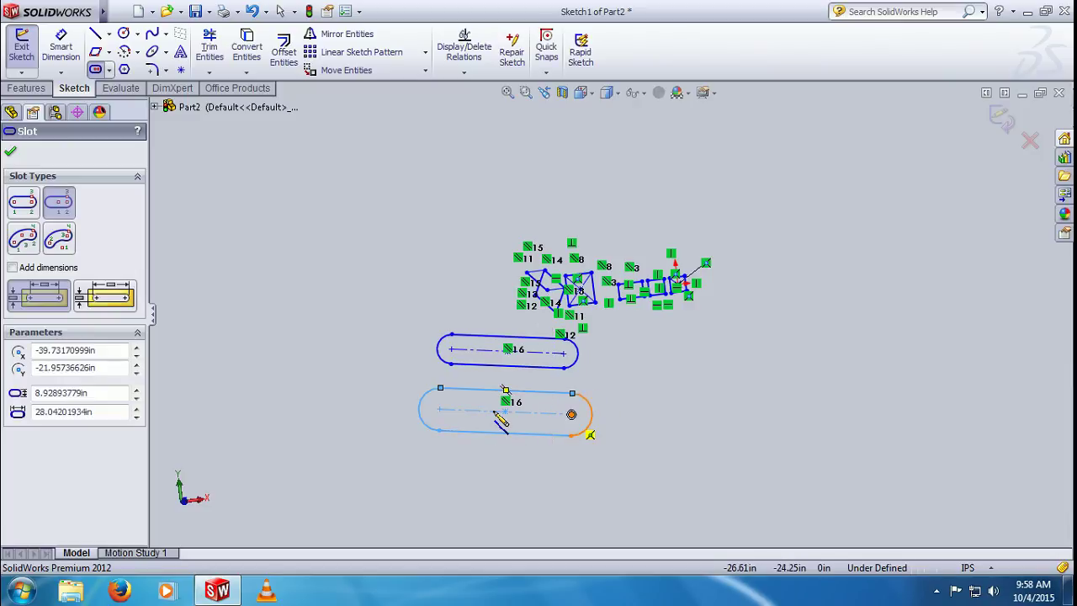
pyautogui.click(570, 415)
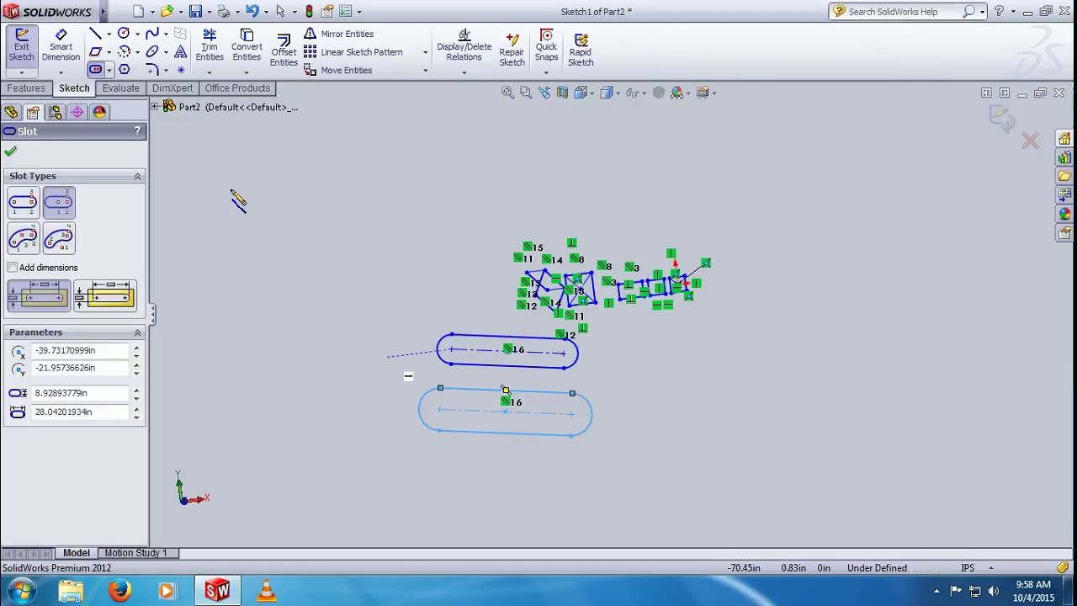
pyautogui.click(110, 70)
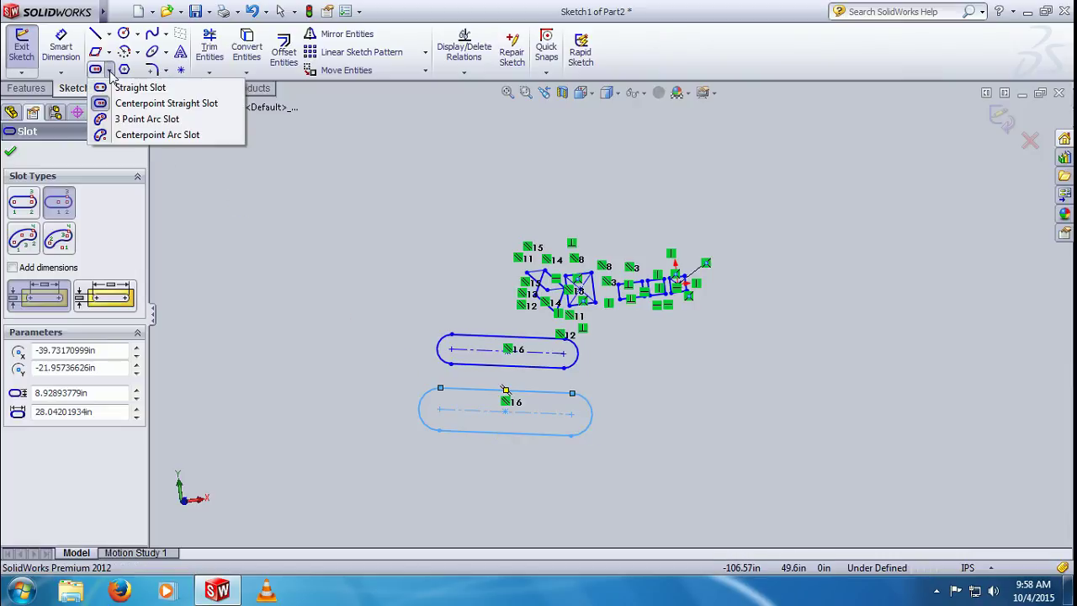
# Draw a 180° 3 Point Arc Slot, 6.68 in wide, right of the straight slots.
pyautogui.click(158, 124)
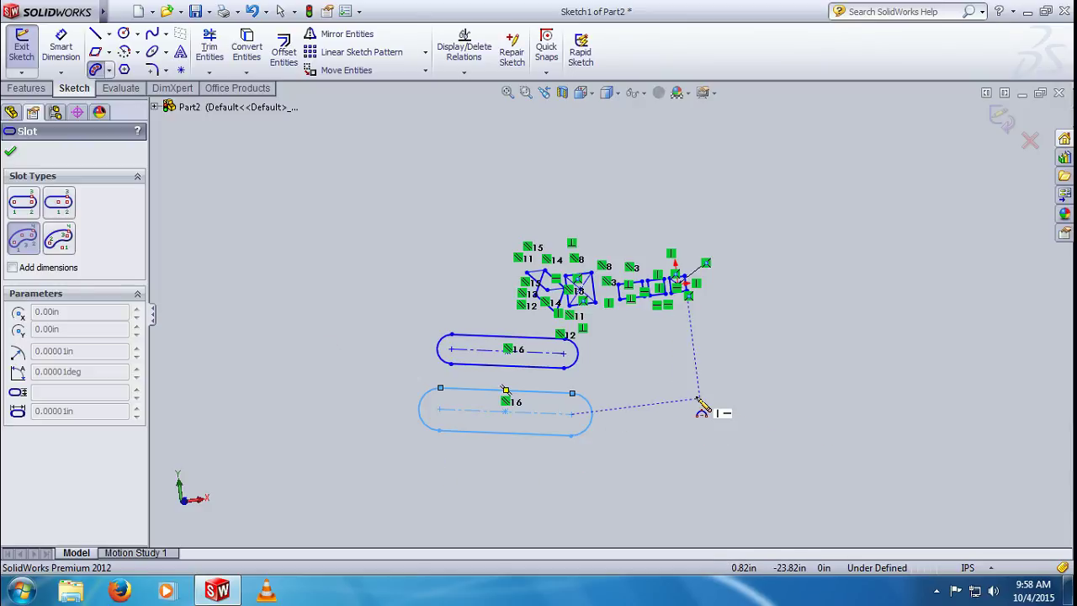
pyautogui.click(699, 399)
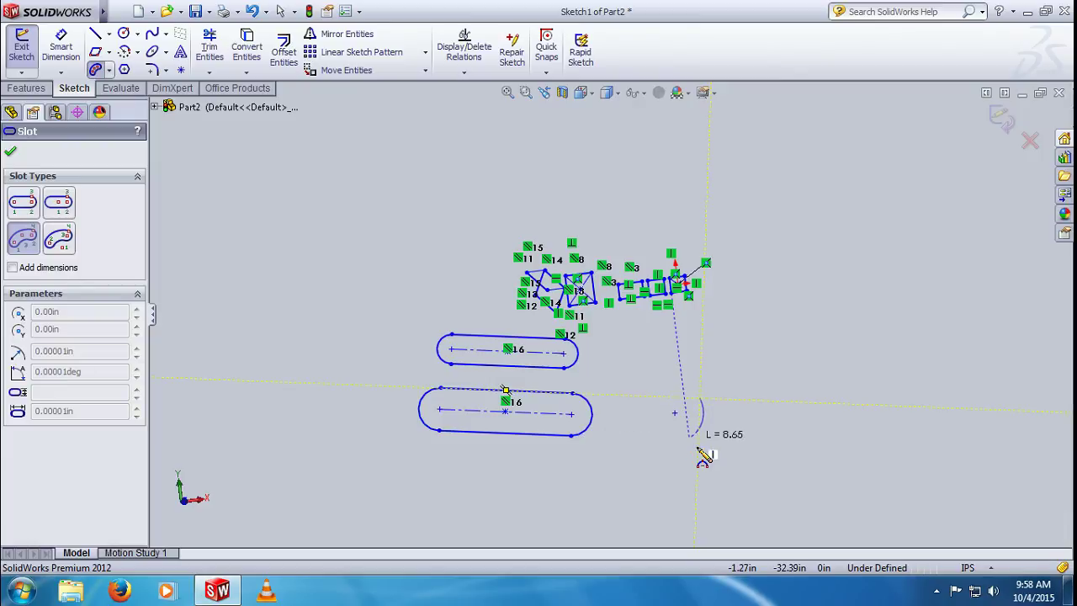
pyautogui.click(705, 459)
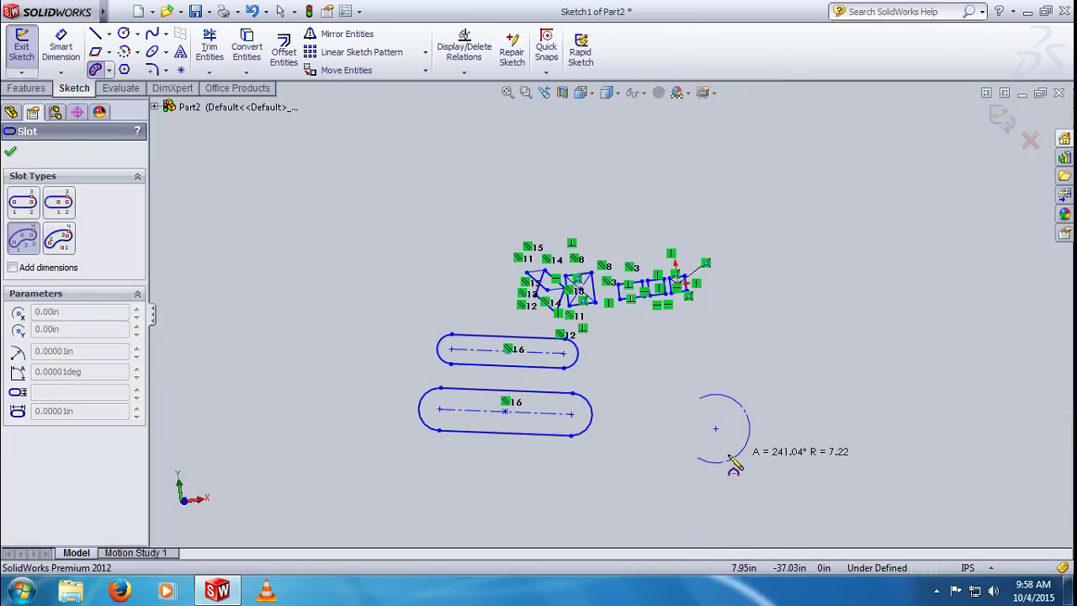
pyautogui.click(688, 459)
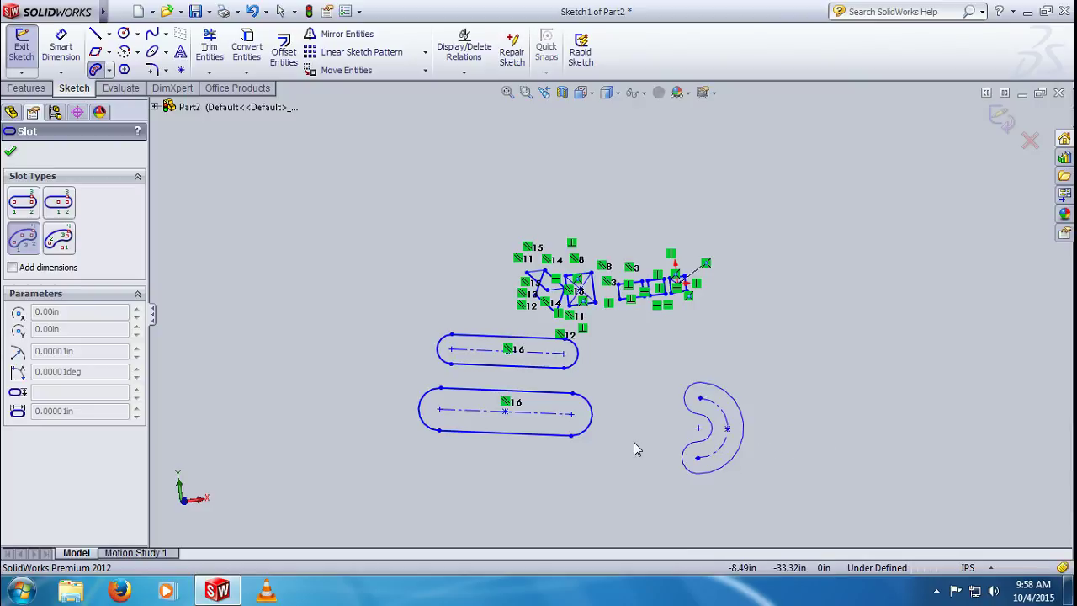
pyautogui.click(712, 439)
pyautogui.scroll(1, 665, 423)
pyautogui.scroll(-1, 685, 409)
pyautogui.scroll(-2, 697, 404)
pyautogui.scroll(-2, 701, 413)
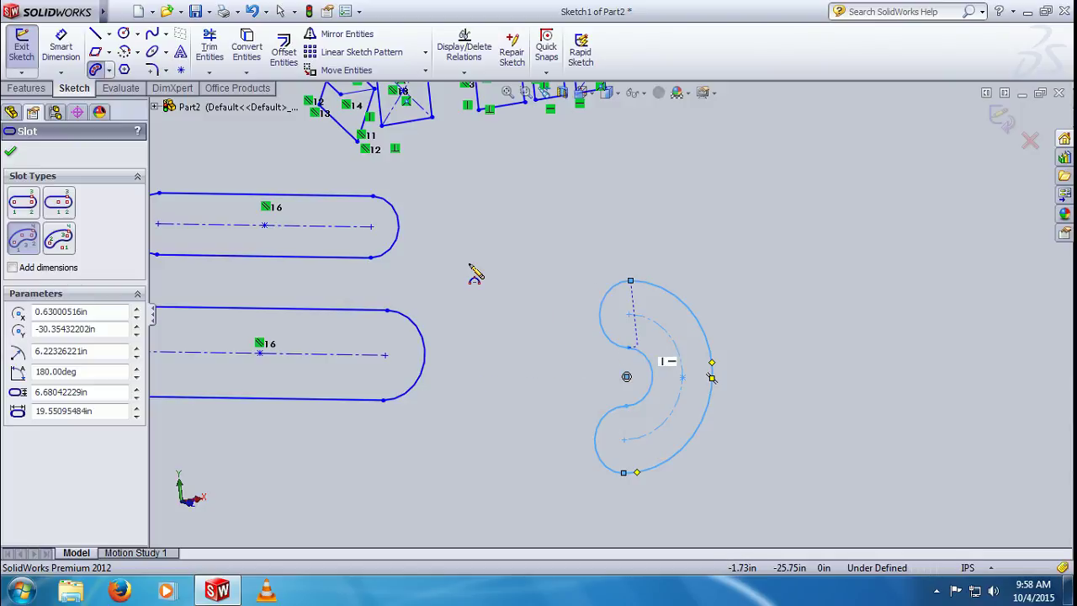
pyautogui.click(110, 72)
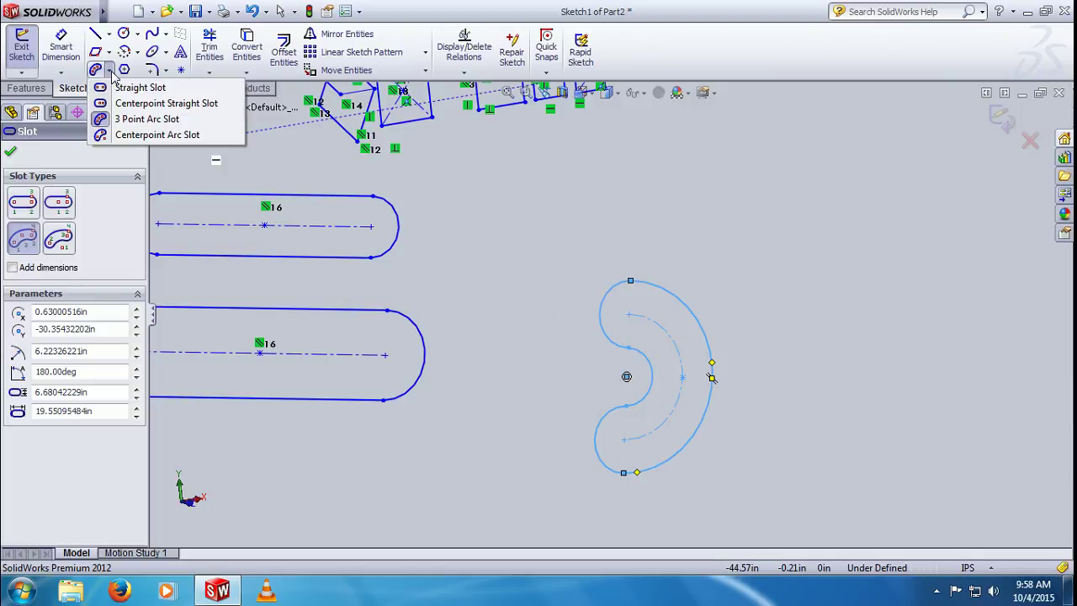
# Draw a 180° centerpoint arc slot, 11.36 in radius and 11.03 in wide, below the straight slots.
pyautogui.click(128, 135)
pyautogui.scroll(1, 445, 341)
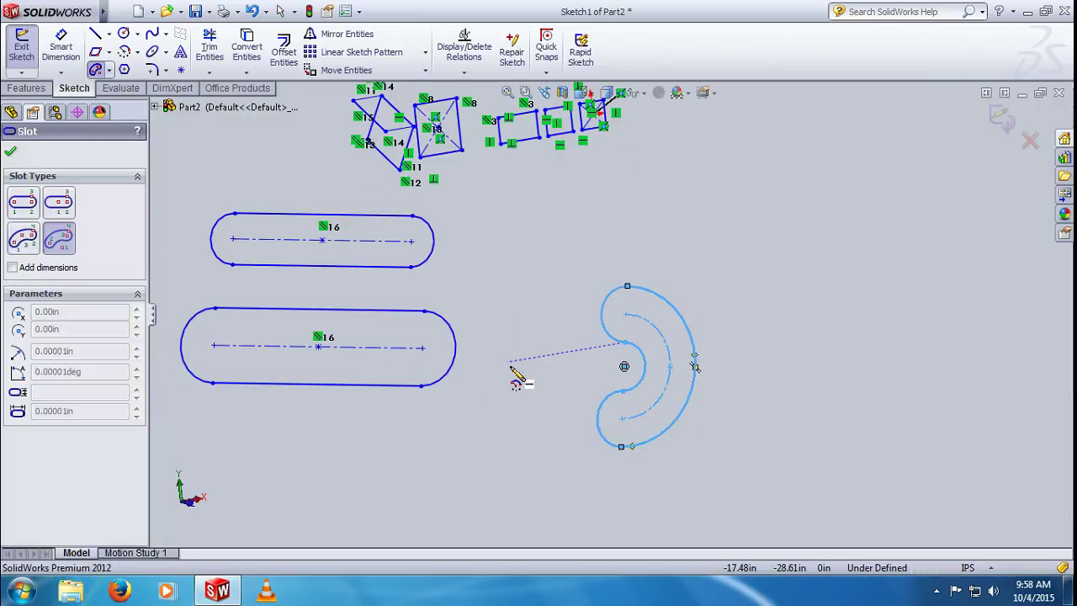
pyautogui.scroll(2, 511, 372)
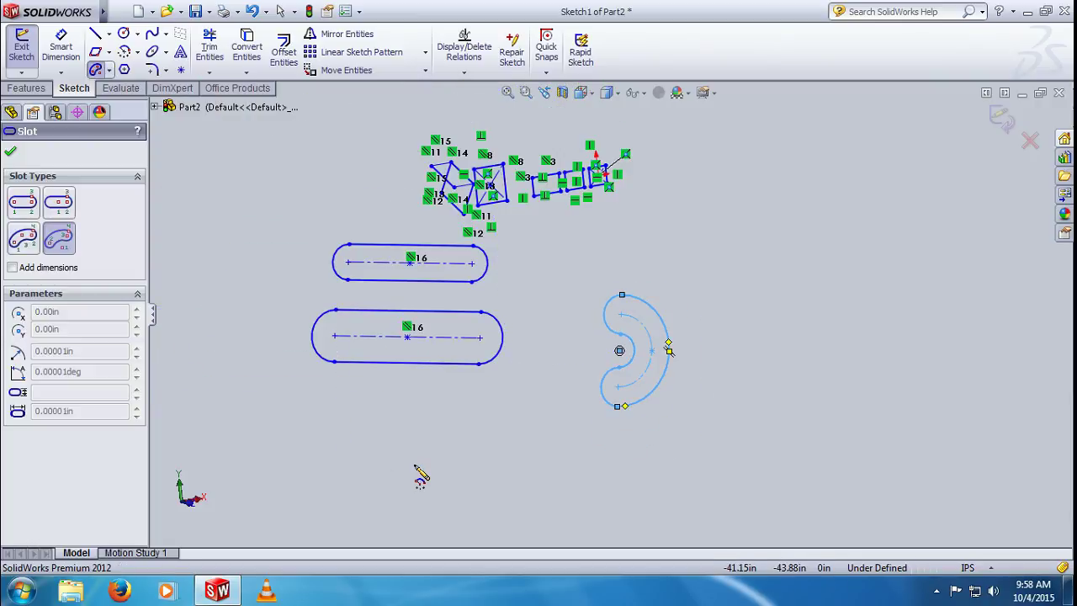
pyautogui.click(413, 464)
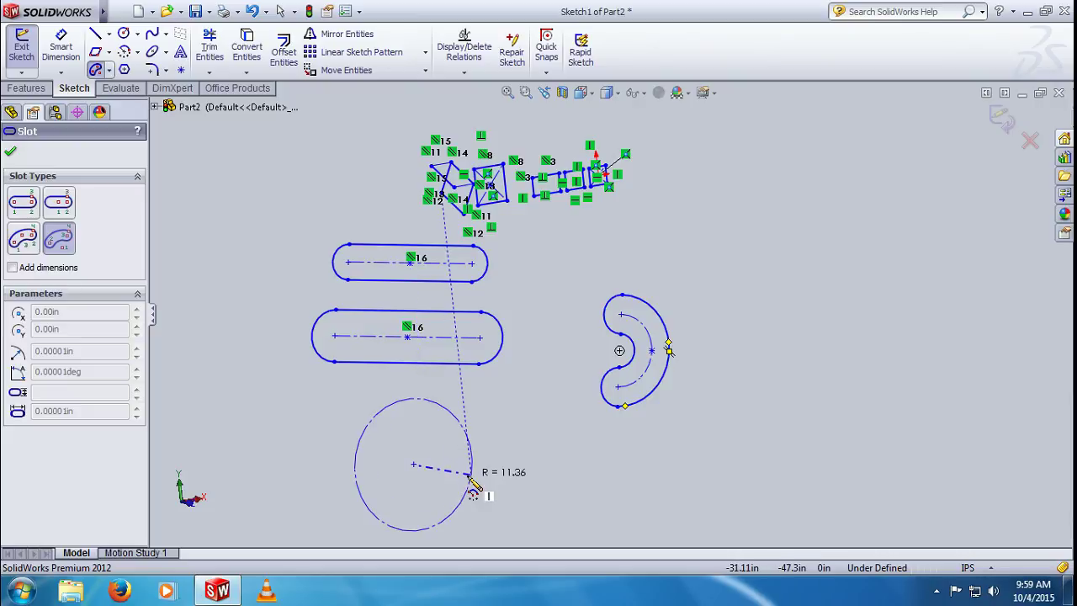
pyautogui.click(471, 476)
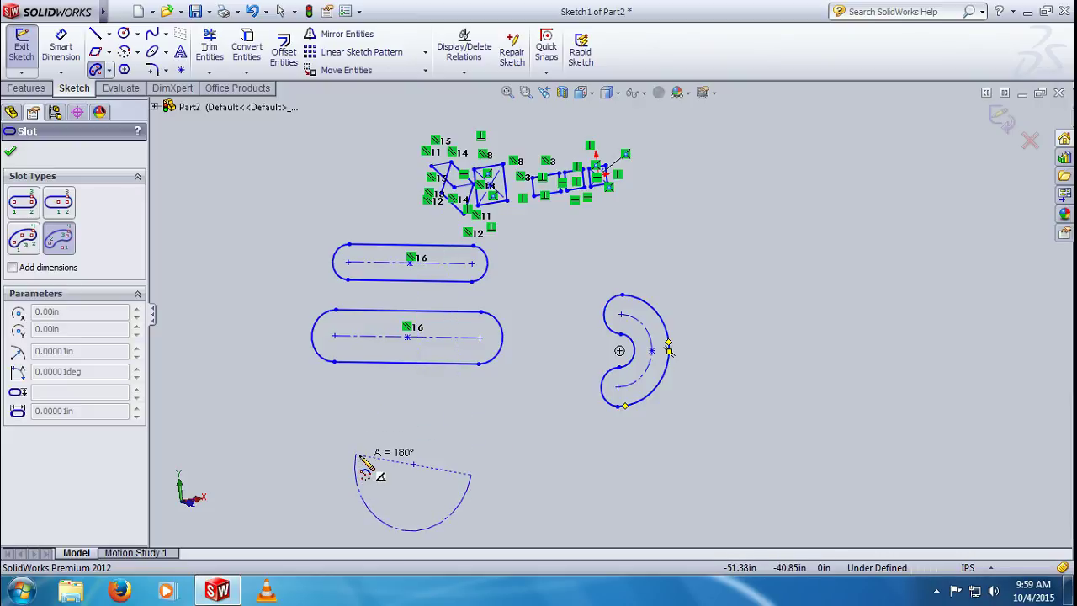
pyautogui.click(359, 460)
pyautogui.click(466, 437)
pyautogui.click(444, 448)
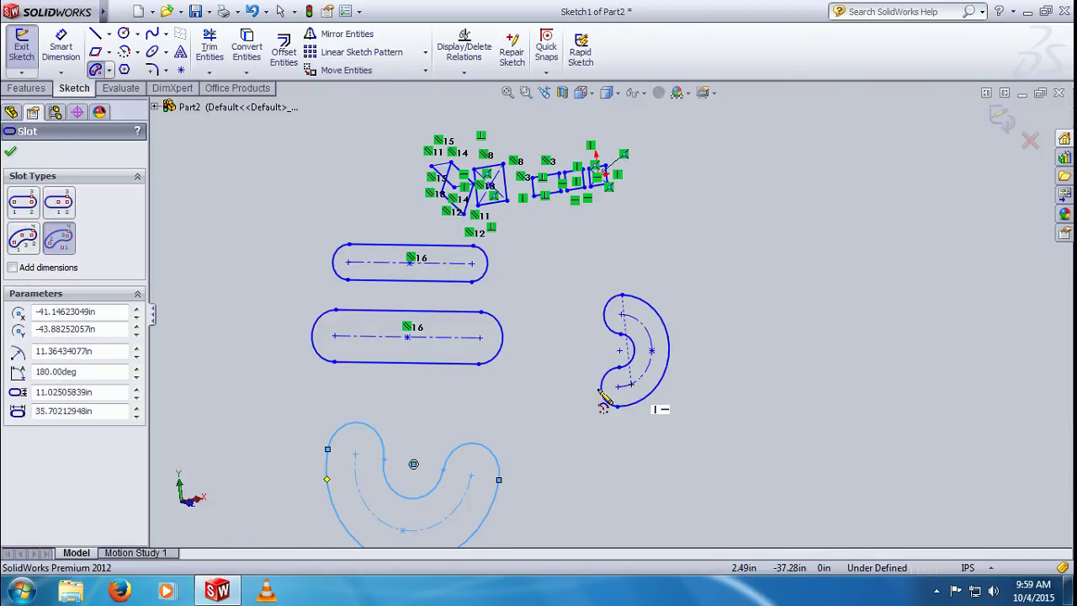
# Commit the arc slot and adjust the view to inspect the finished sketch.
pyautogui.scroll(4, 576, 402)
pyautogui.scroll(5, 504, 437)
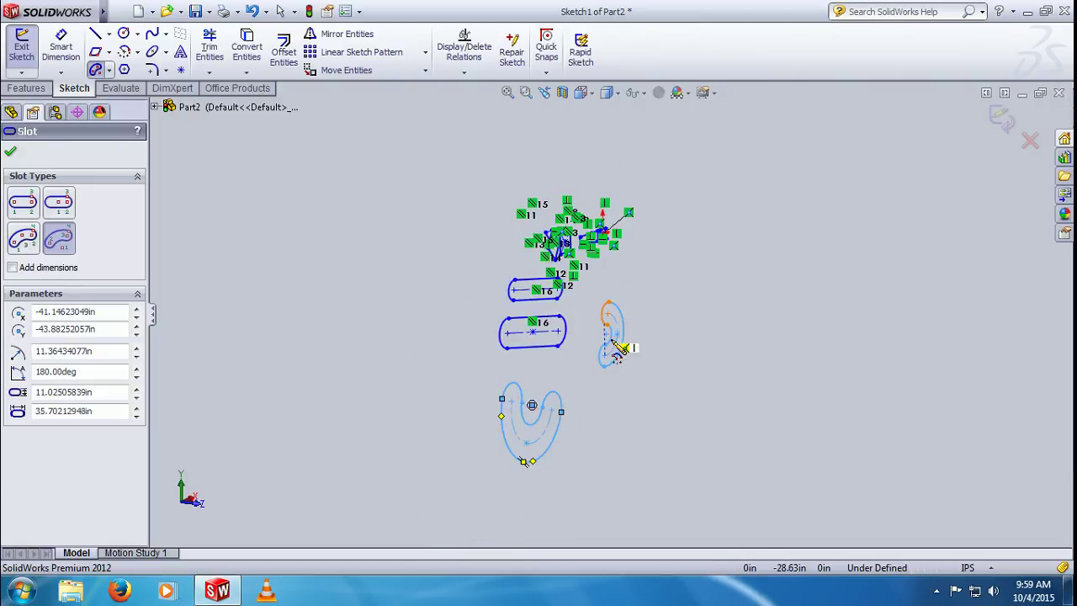
pyautogui.moveTo(643, 370)
pyautogui.mouseDown(button='middle')
pyautogui.moveTo(671, 372)
pyautogui.moveTo(660, 329)
pyautogui.mouseUp(button='middle')
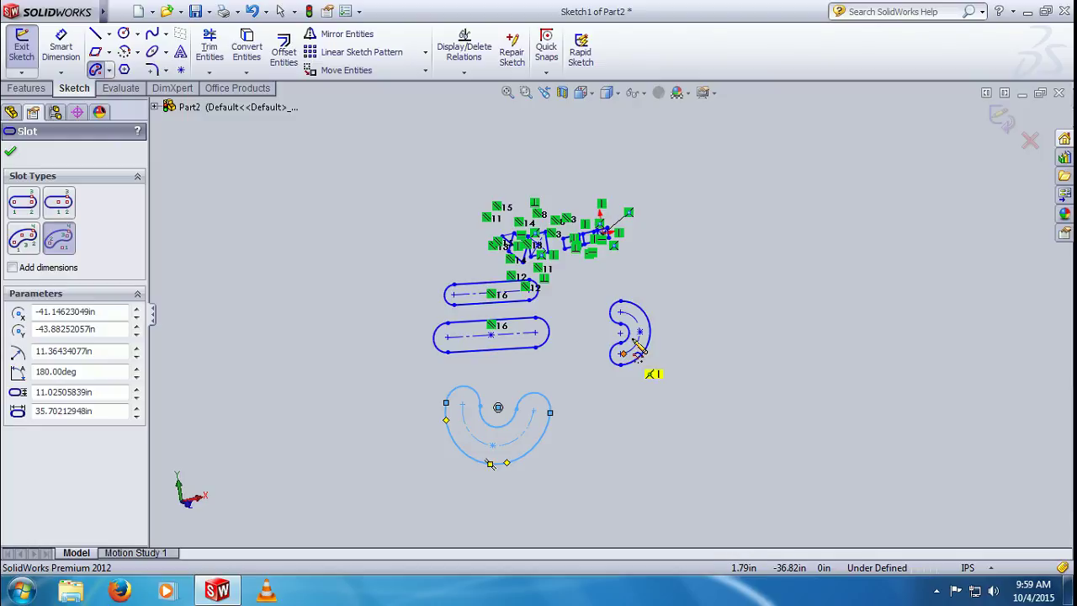
pyautogui.click(649, 334)
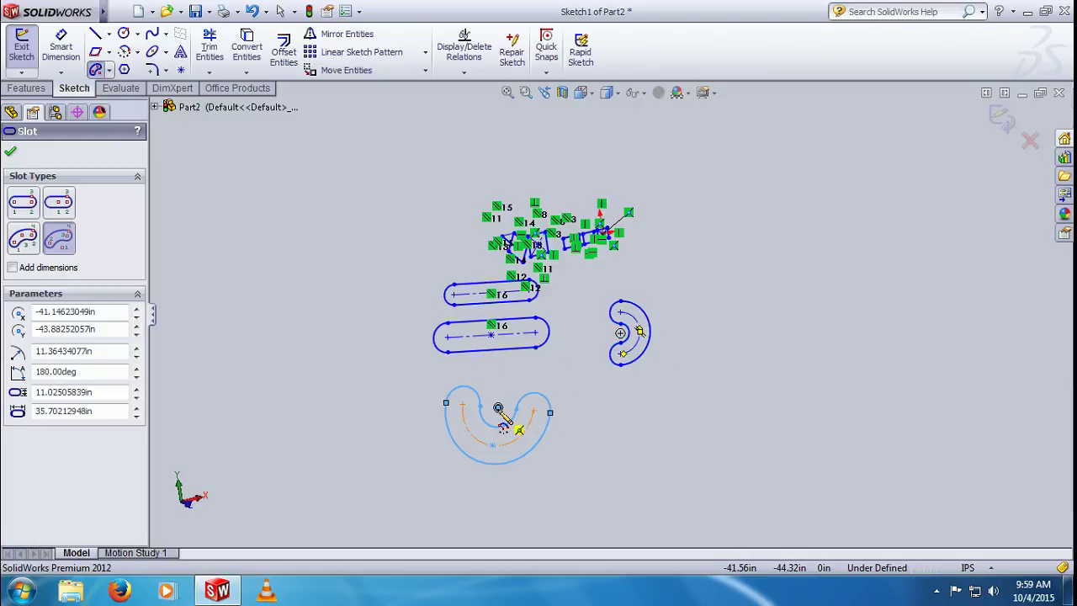
pyautogui.scroll(-3, 511, 422)
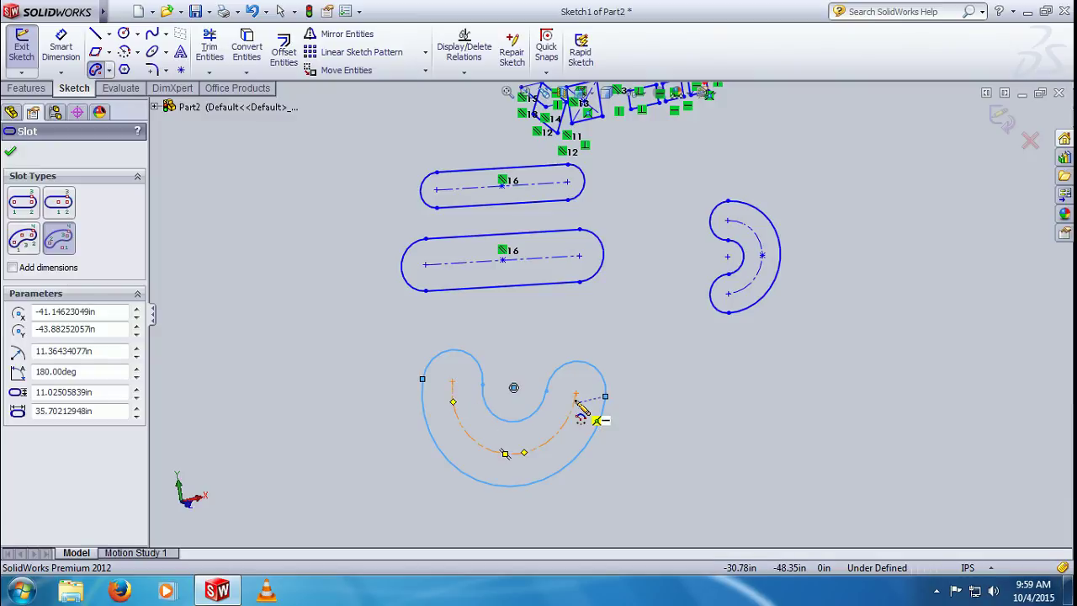
pyautogui.scroll(2, 269, 311)
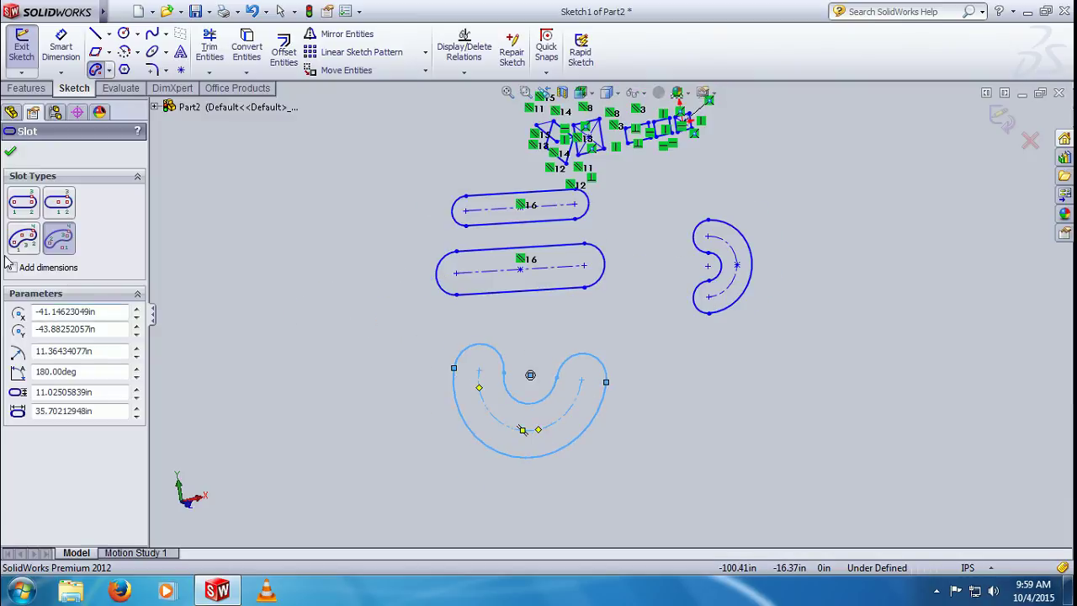